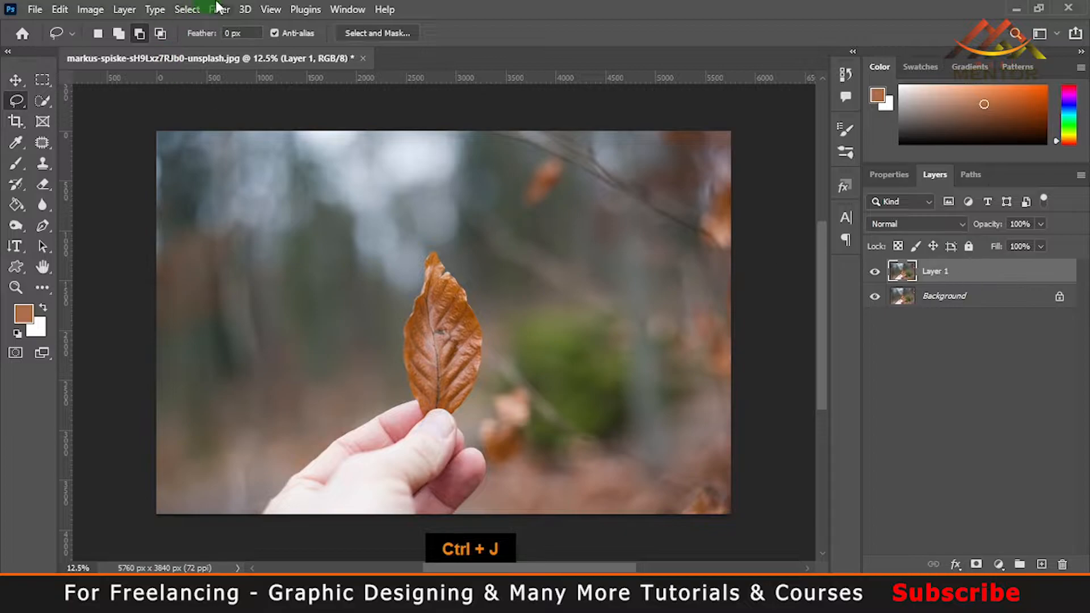
# Select the leaf's brown tones with Color Range, sampling several spots on the leaf at fuzziness 40
pyautogui.click(278, 161)
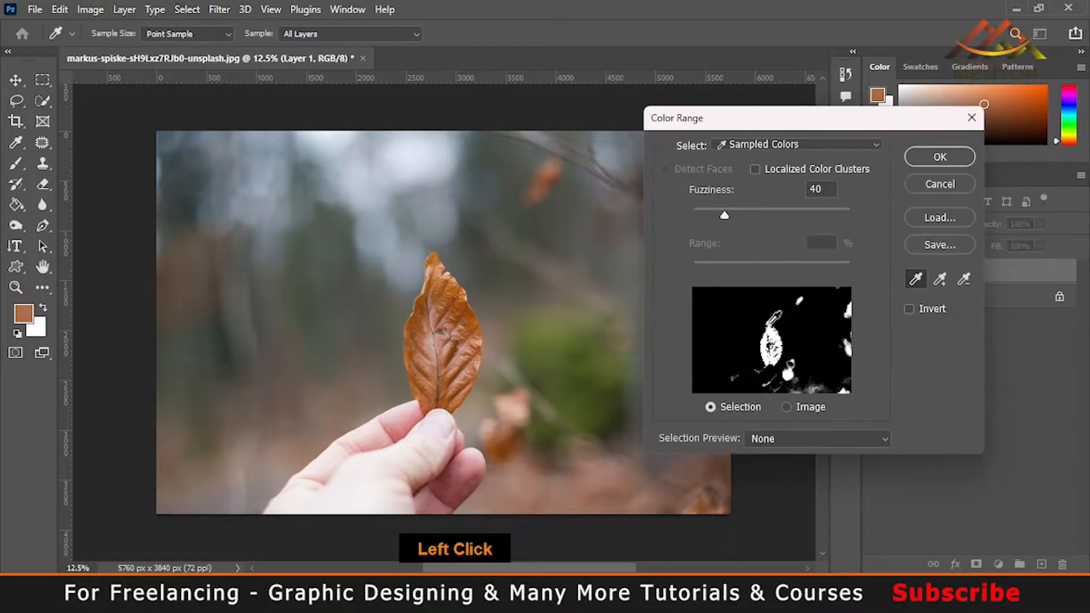
pyautogui.click(460, 307)
pyautogui.click(948, 278)
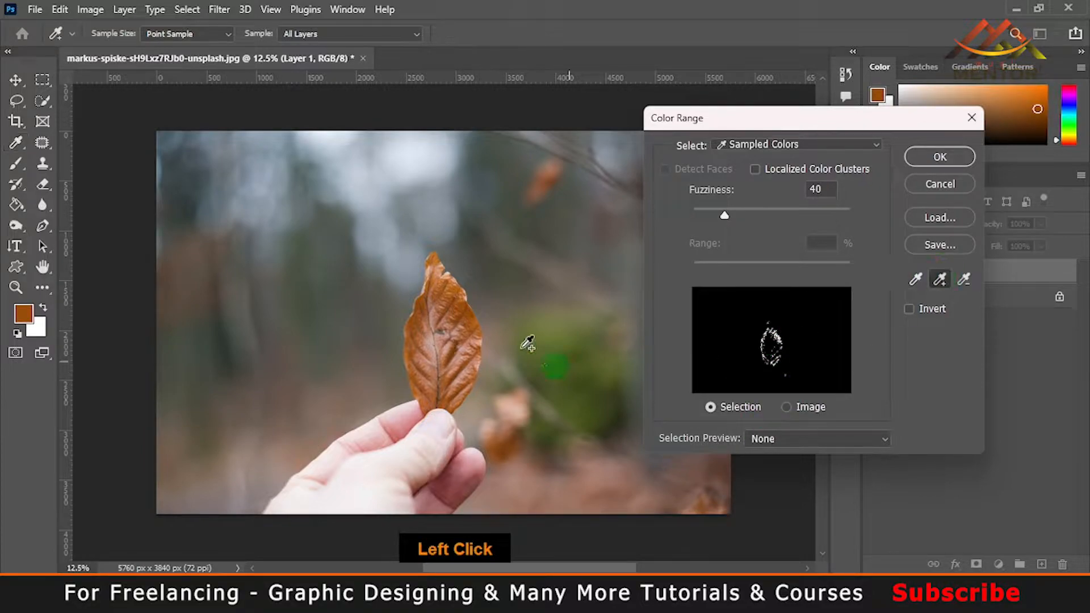
pyautogui.click(438, 316)
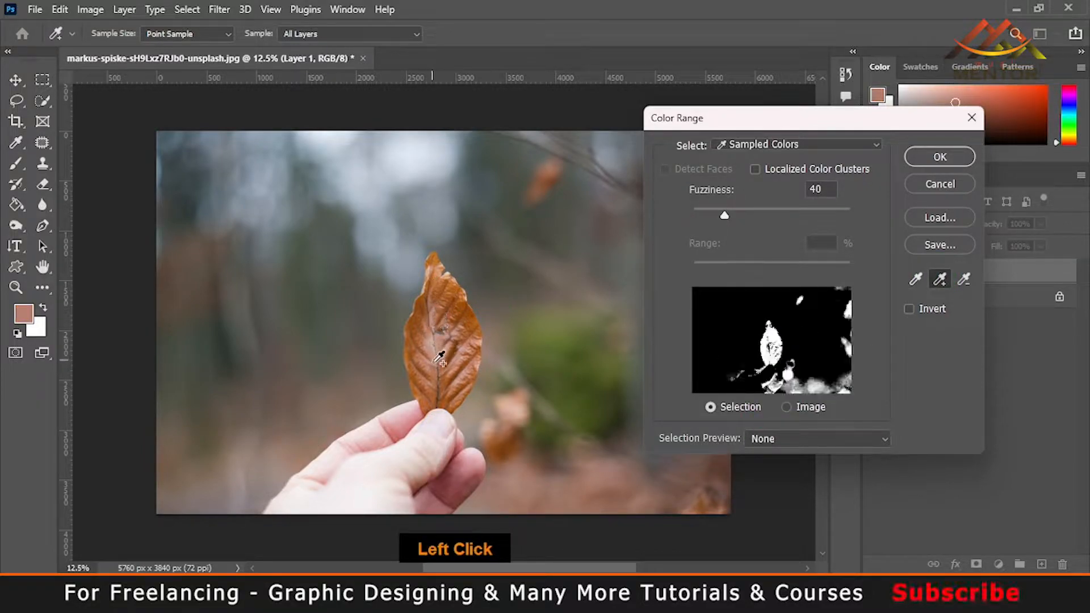
pyautogui.click(454, 375)
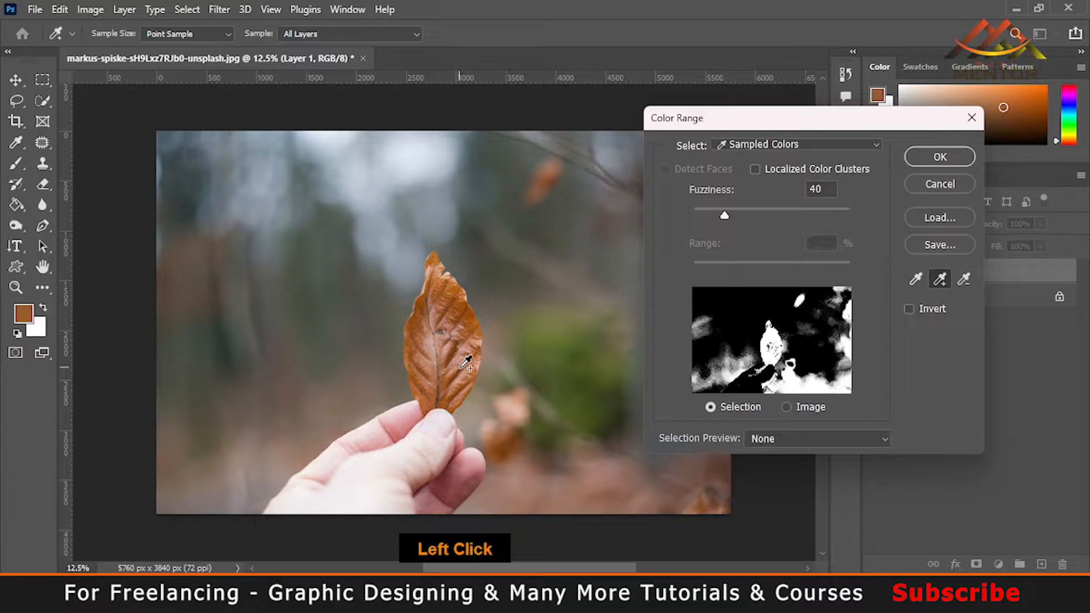
pyautogui.click(941, 157)
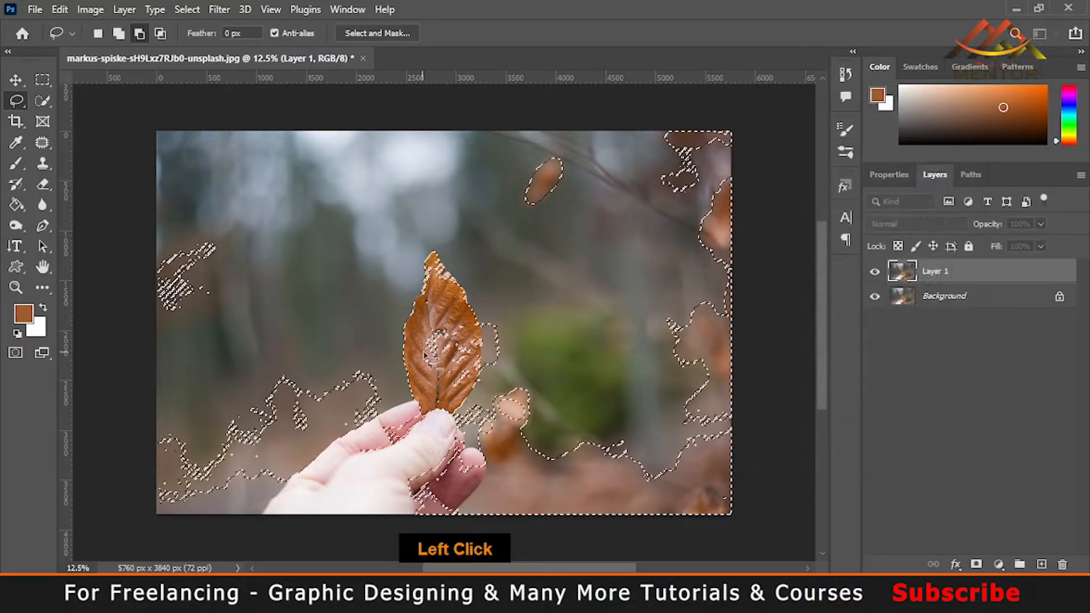
# Subtract the lower-left background and the hand from the selection with the Lasso tool
pyautogui.click(140, 35)
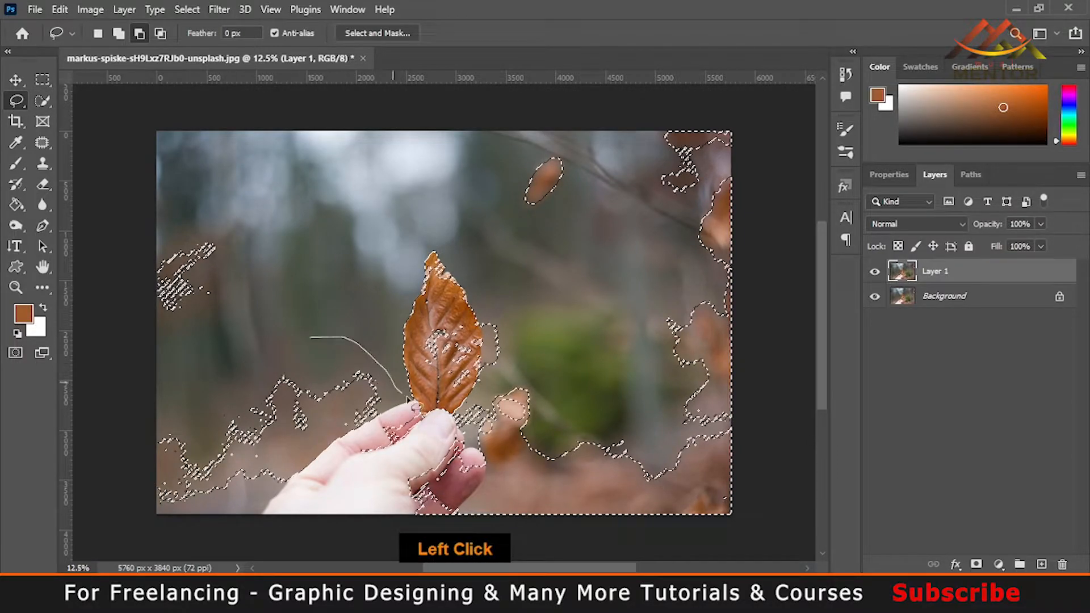
pyautogui.moveTo(426, 419); pyautogui.dragTo(427, 440)
pyautogui.moveTo(223, 541)
pyautogui.mouseDown()
pyautogui.moveTo(144, 528)
pyautogui.moveTo(137, 446)
pyautogui.mouseUp()
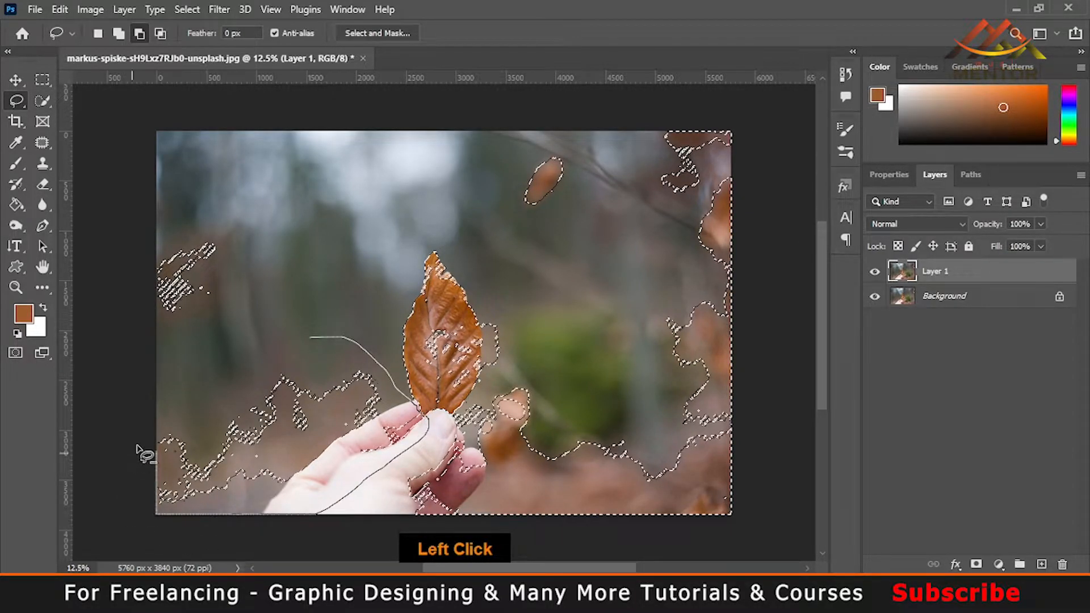
pyautogui.moveTo(283, 351); pyautogui.dragTo(301, 339)
pyautogui.moveTo(413, 439); pyautogui.dragTo(455, 421)
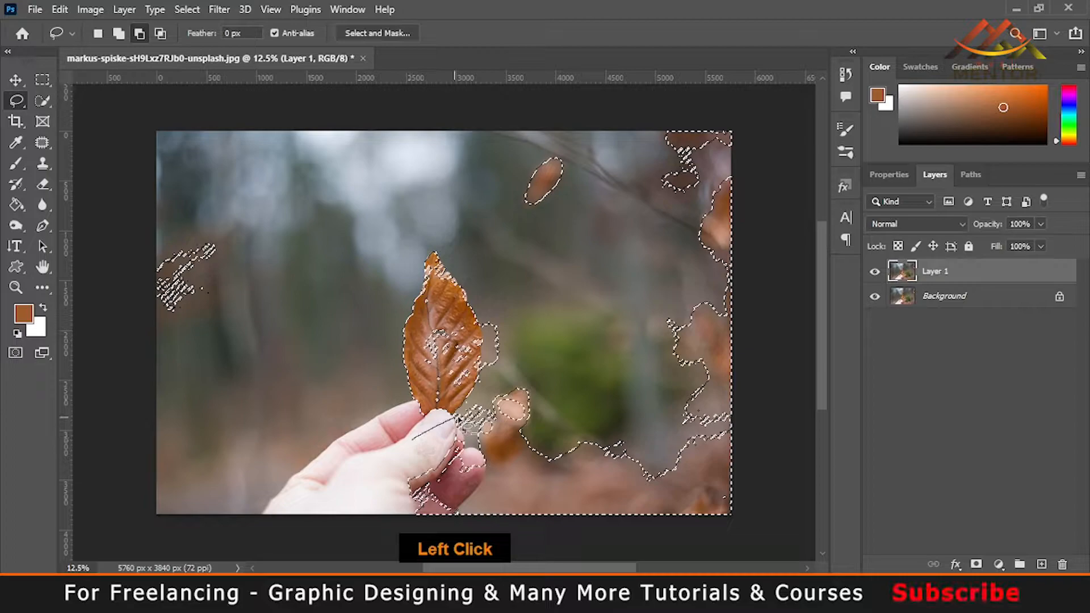
pyautogui.moveTo(493, 471)
pyautogui.mouseDown()
pyautogui.moveTo(450, 518)
pyautogui.moveTo(402, 519)
pyautogui.moveTo(392, 446)
pyautogui.mouseUp()
pyautogui.moveTo(450, 468)
pyautogui.mouseDown()
pyautogui.moveTo(486, 469)
pyautogui.moveTo(459, 509)
pyautogui.mouseUp()
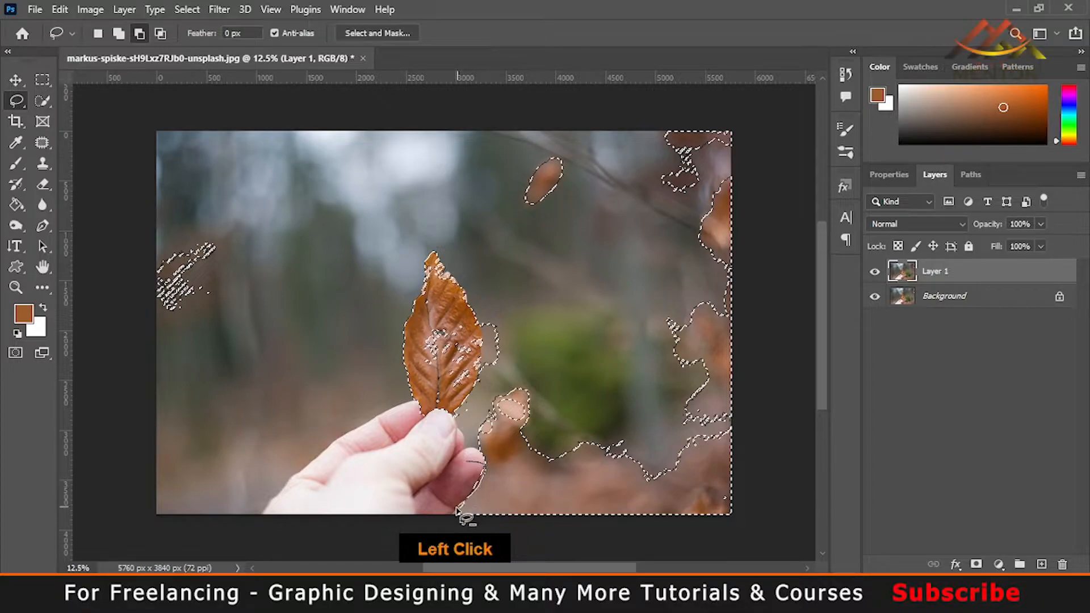
# Subtract the stray selected patches beside the leaf's lower right edge and the fingertips with the Lasso tool
pyautogui.moveTo(454, 466); pyautogui.dragTo(461, 461)
pyautogui.moveTo(486, 374); pyautogui.dragTo(480, 321)
pyautogui.moveTo(487, 391); pyautogui.dragTo(487, 394)
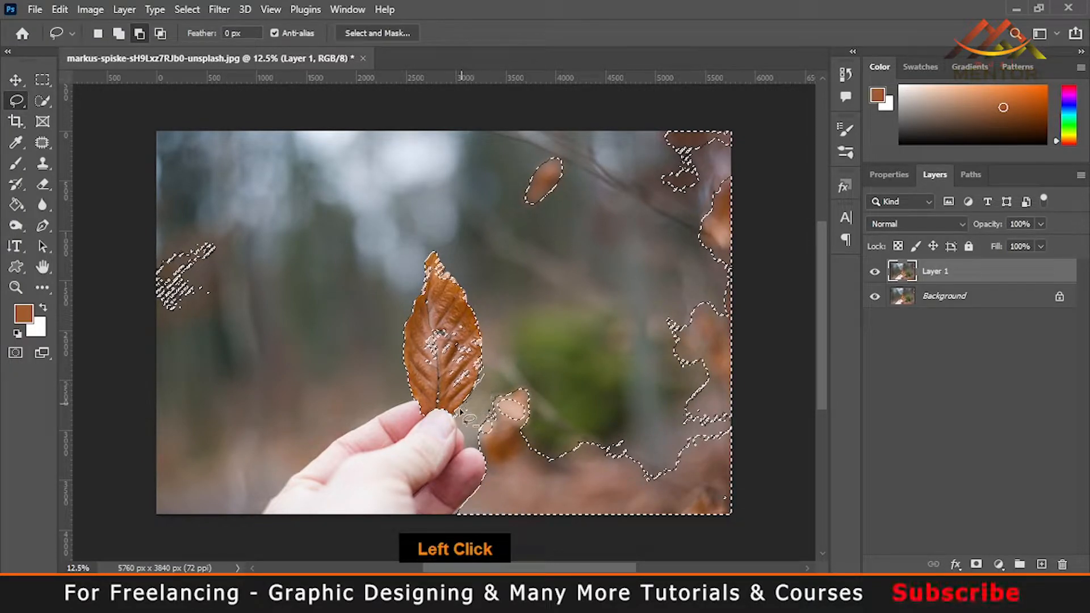
pyautogui.moveTo(479, 387); pyautogui.dragTo(498, 378)
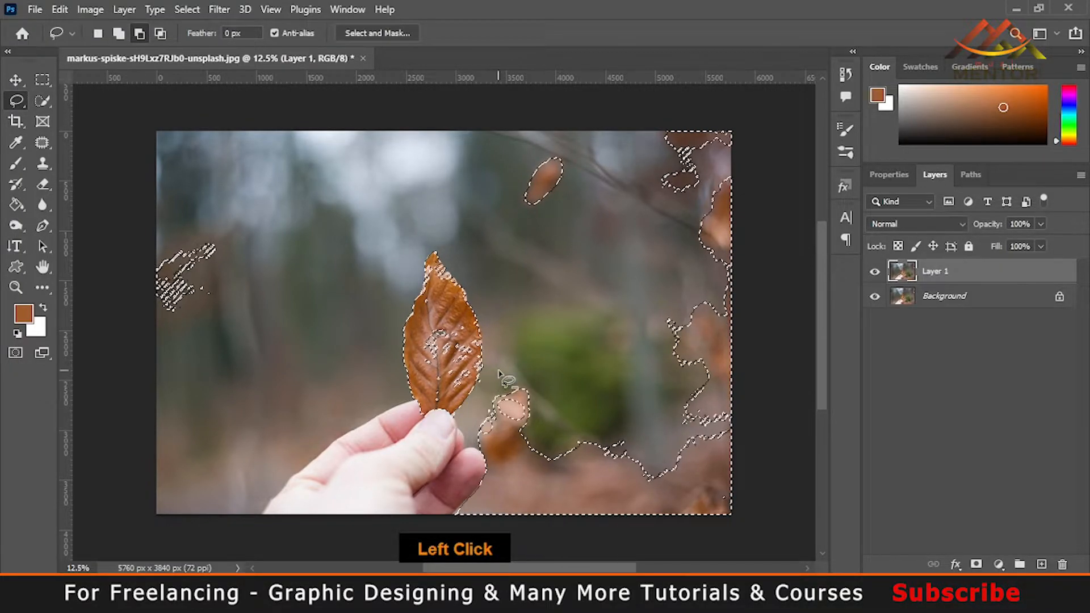
# Fill the unselected gaps inside the leaf by adding to the selection with the Quick Selection tool
pyautogui.hotkey('ctrl', '=')
pyautogui.hotkey('ctrl', '=')
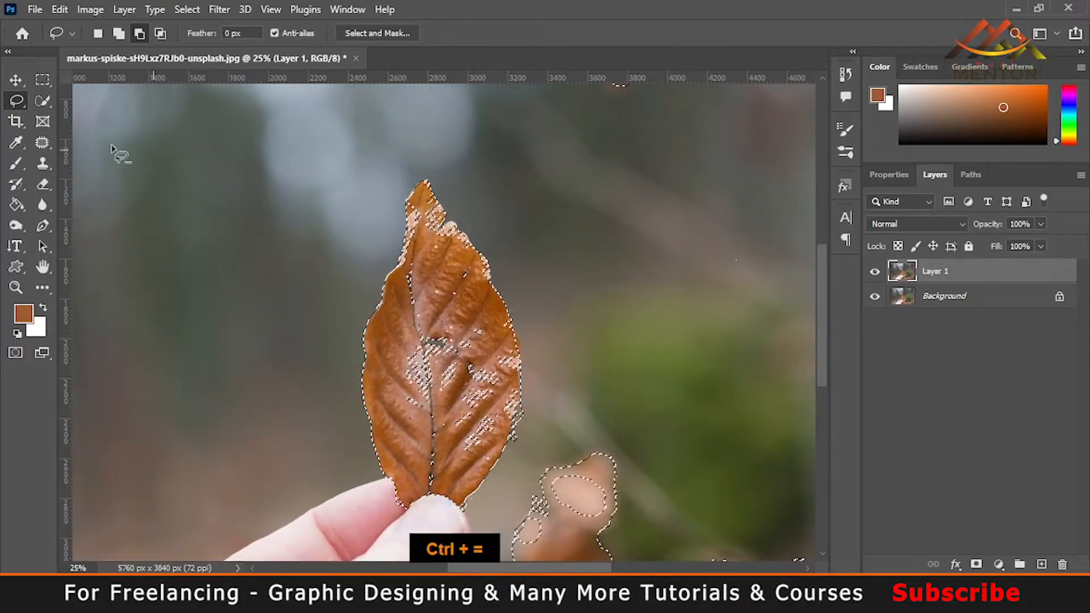
pyautogui.click(43, 101)
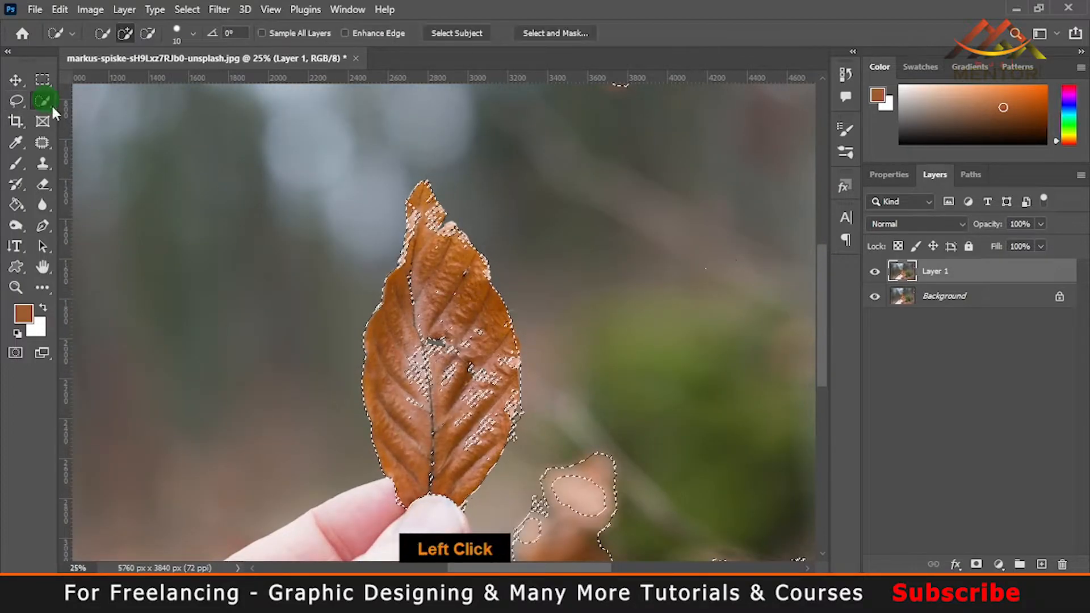
pyautogui.click(450, 394)
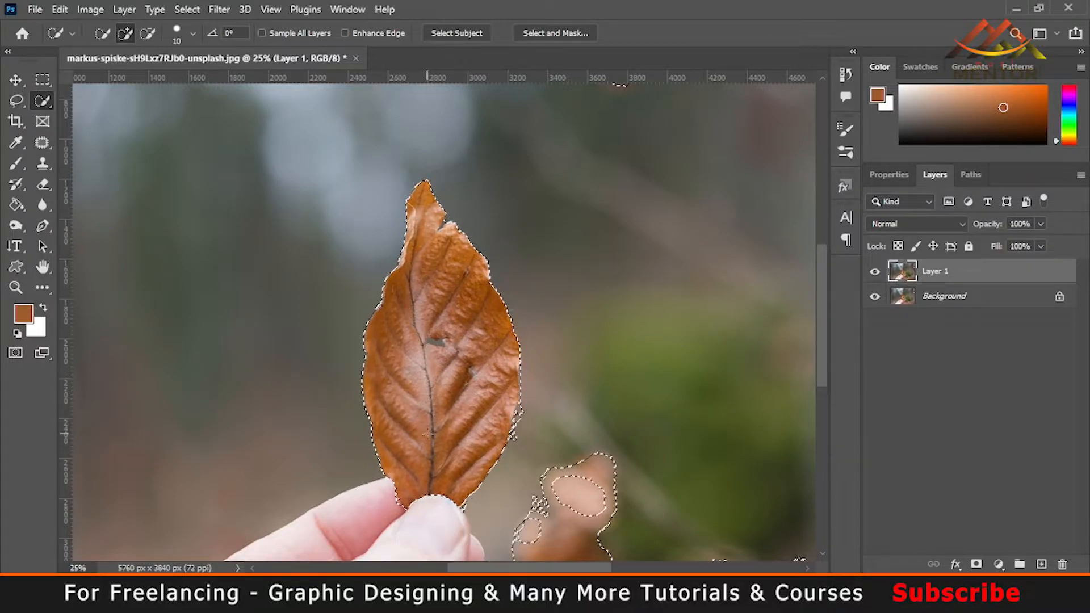
# Subtract the spill at the leaf's base and along its lower right edge with the Quick Selection tool
pyautogui.press('alt')
pyautogui.keyDown('alt'); pyautogui.click(393, 505); pyautogui.keyUp('alt')
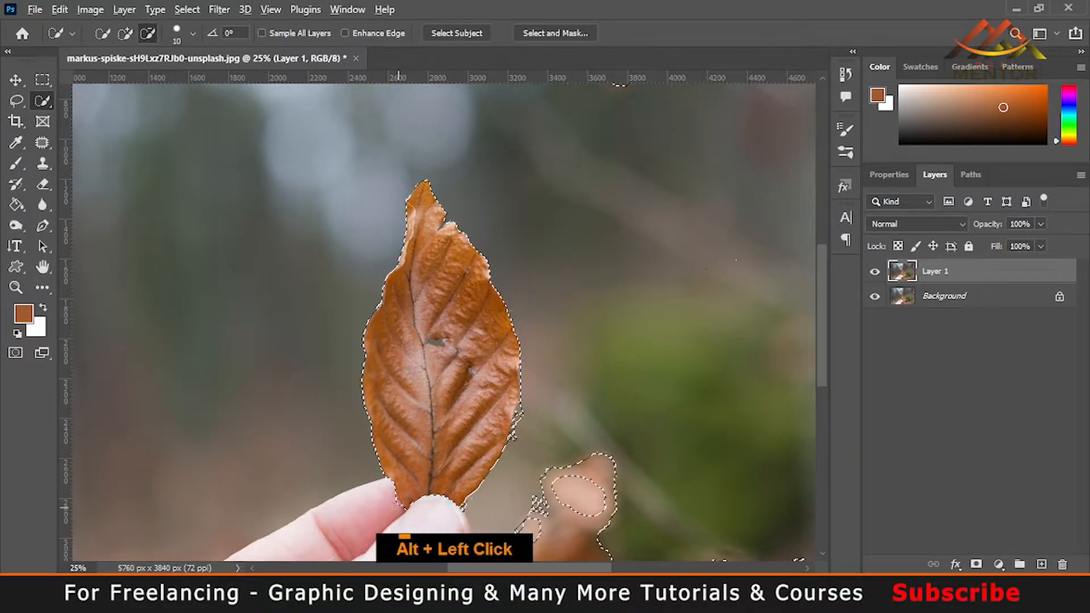
pyautogui.keyDown('alt'); pyautogui.click(515, 449); pyautogui.keyUp('alt')
pyautogui.keyDown('alt'); pyautogui.click(520, 415); pyautogui.keyUp('alt')
pyautogui.keyDown('alt'); pyautogui.click(519, 373); pyautogui.keyUp('alt')
pyautogui.keyDown('alt'); pyautogui.click(522, 382); pyautogui.keyUp('alt')
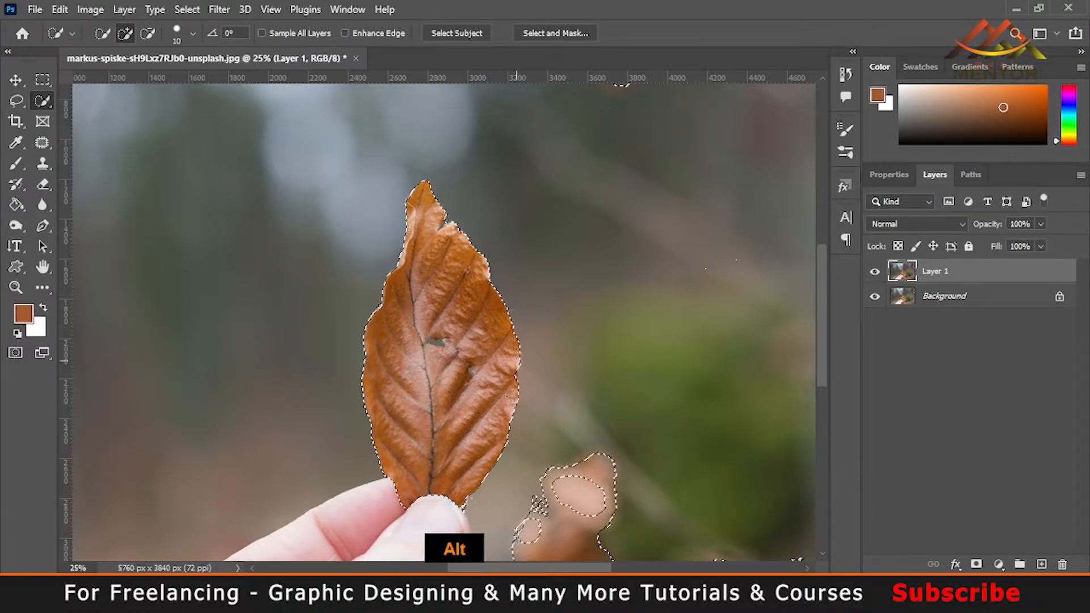
# Subtract the background in the notch near the leaf's tip from the selection
pyautogui.hotkey('ctrl', '=')
pyautogui.hotkey('ctrl', '=')
pyautogui.hotkey('ctrl', '=')
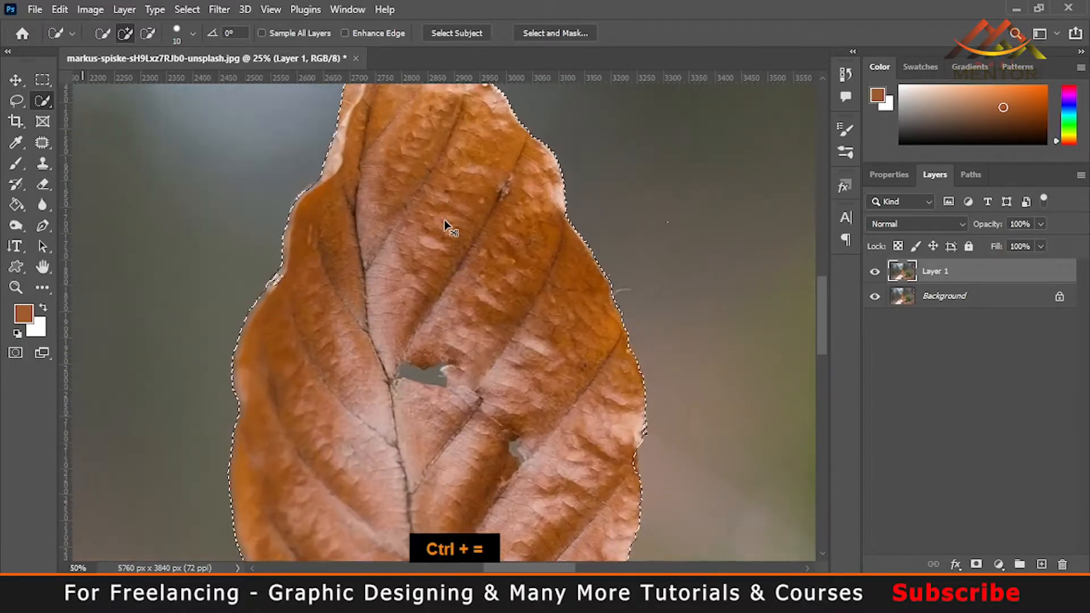
pyautogui.moveTo(454, 208); pyautogui.dragTo(475, 429)
pyautogui.keyDown('alt'); pyautogui.click(460, 292); pyautogui.keyUp('alt')
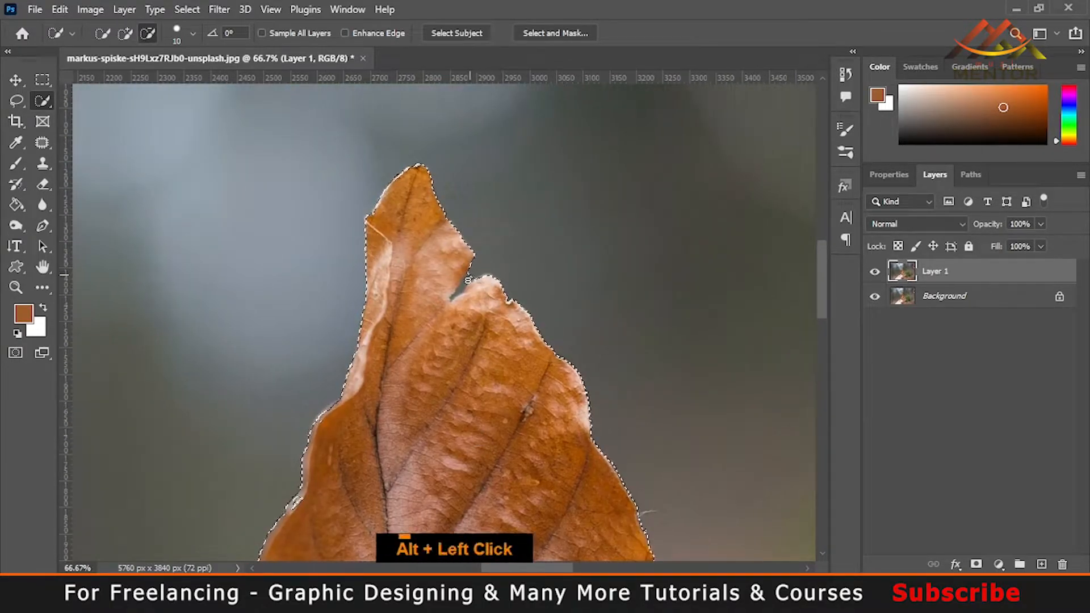
pyautogui.keyDown('alt'); pyautogui.click(457, 295); pyautogui.keyUp('alt')
# Subtract the two small holes in the middle of the leaf from the selection
pyautogui.moveTo(471, 438); pyautogui.dragTo(424, 124)
pyautogui.keyDown('alt'); pyautogui.click(400, 282); pyautogui.keyUp('alt')
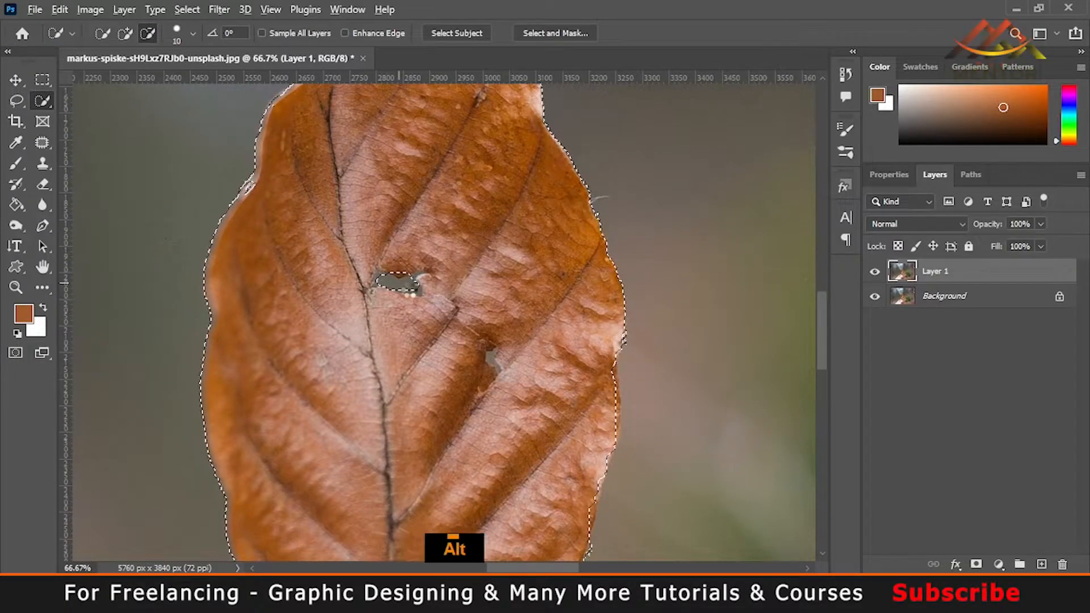
pyautogui.keyDown('alt'); pyautogui.click(418, 293); pyautogui.keyUp('alt')
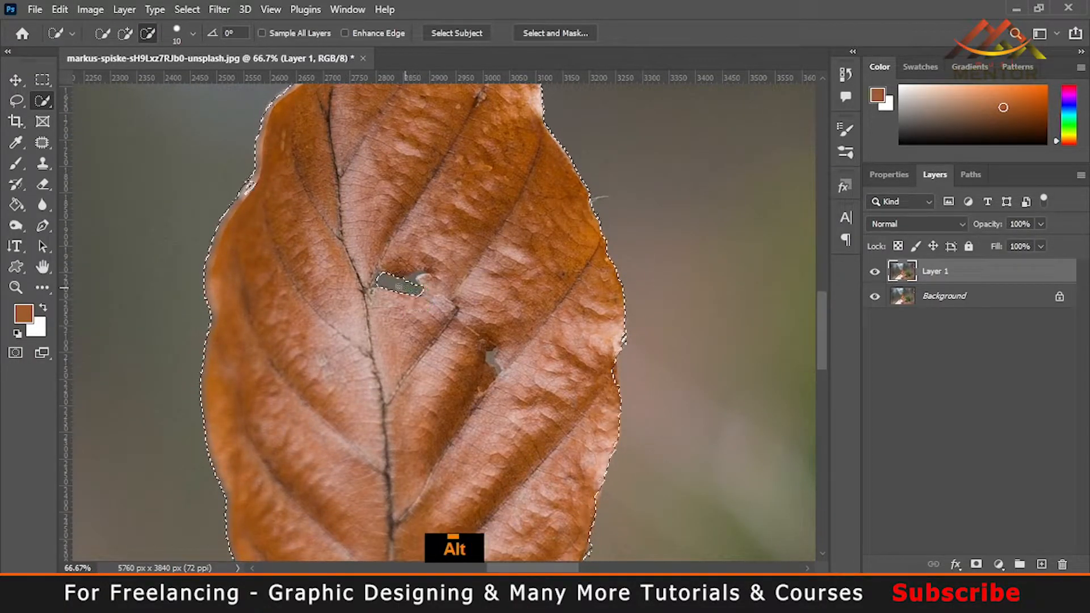
pyautogui.keyDown('alt'); pyautogui.click(386, 283); pyautogui.keyUp('alt')
pyautogui.keyDown('alt'); pyautogui.click(407, 278); pyautogui.keyUp('alt')
pyautogui.keyDown('alt'); pyautogui.click(447, 290); pyautogui.keyUp('alt')
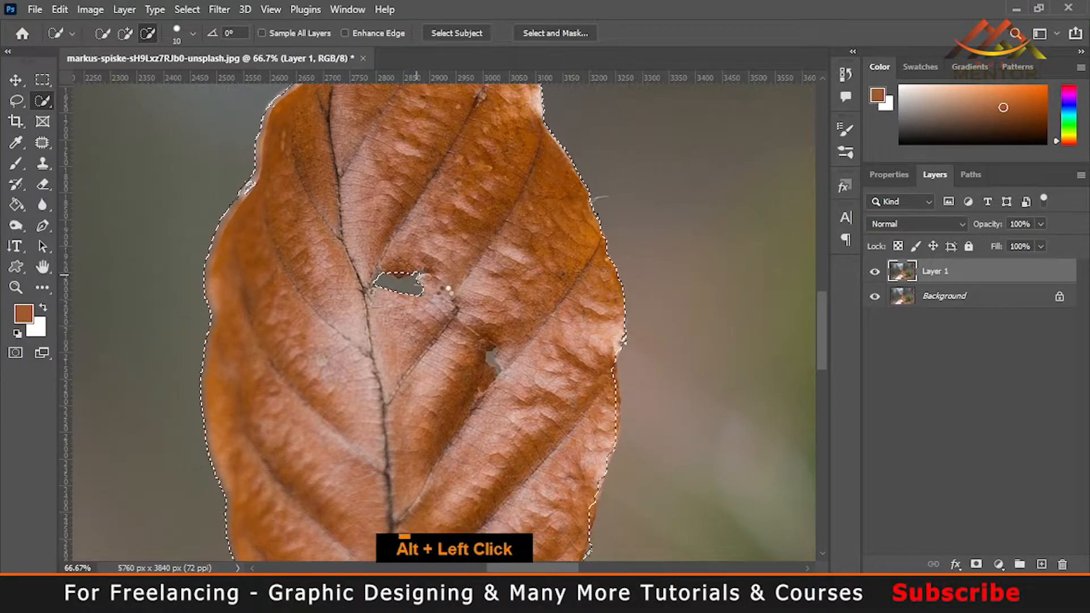
pyautogui.keyDown('alt'); pyautogui.click(492, 358); pyautogui.keyUp('alt')
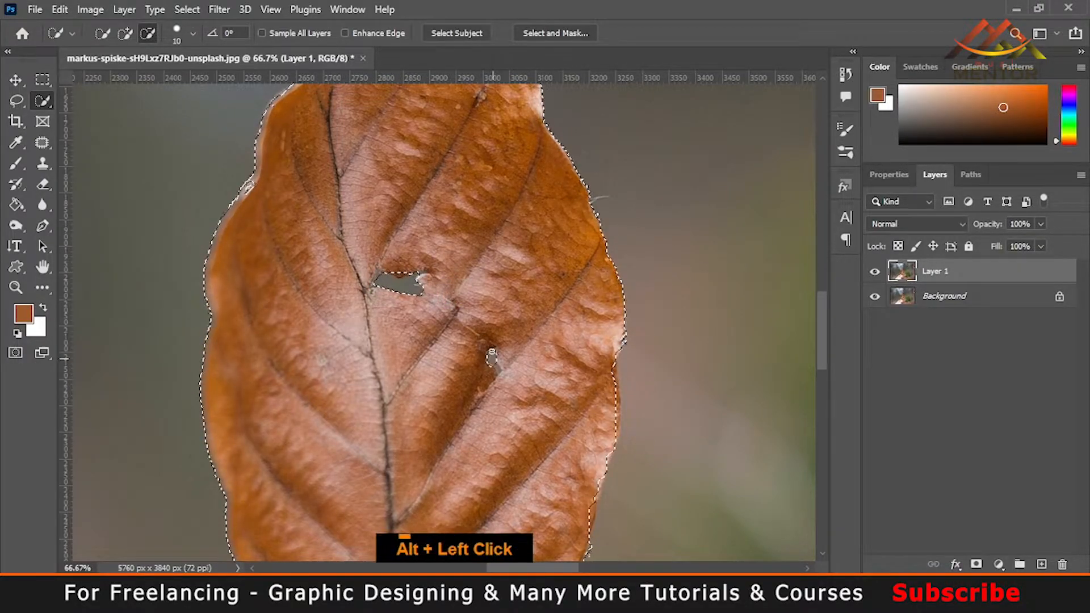
pyautogui.keyDown('alt'); pyautogui.click(499, 369); pyautogui.keyUp('alt')
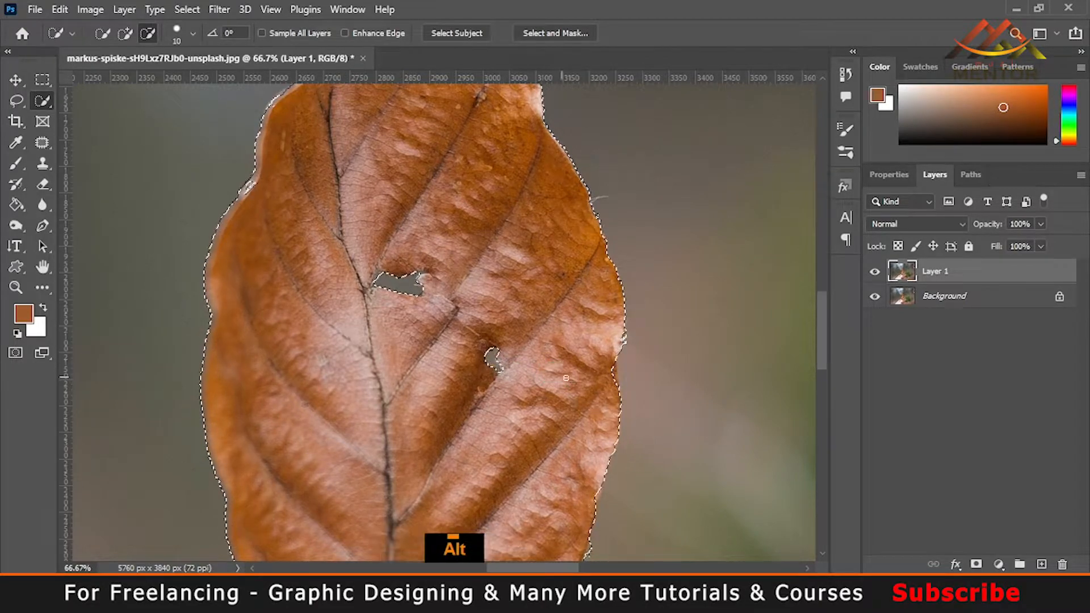
# Add the missed bits along the leaf's right and upper left edges to the selection
pyautogui.moveTo(547, 414)
pyautogui.mouseDown()
pyautogui.moveTo(554, 329)
pyautogui.moveTo(547, 397)
pyautogui.mouseUp()
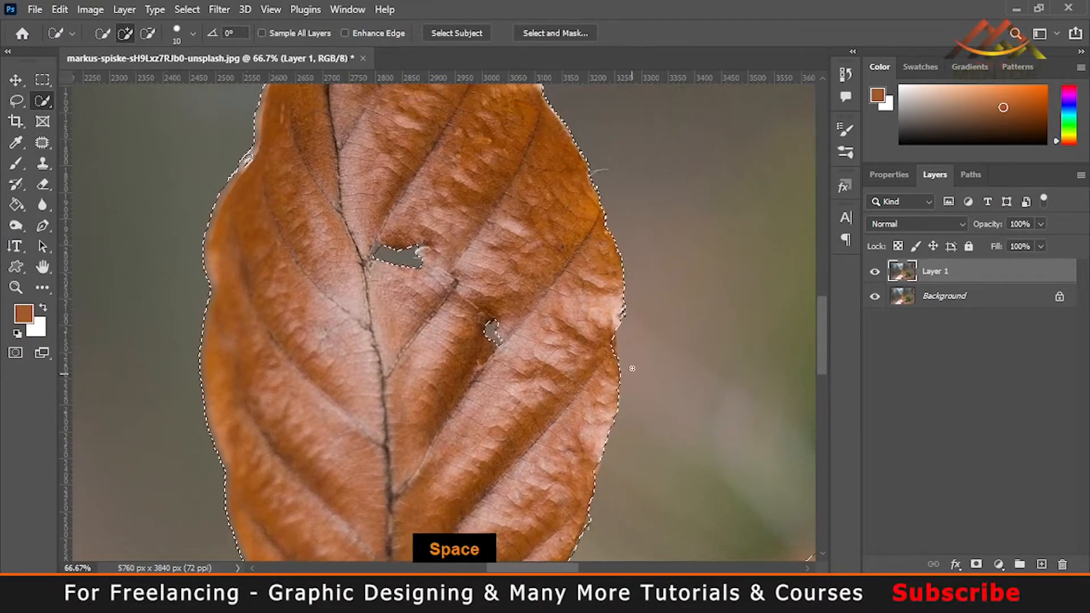
pyautogui.click(600, 338)
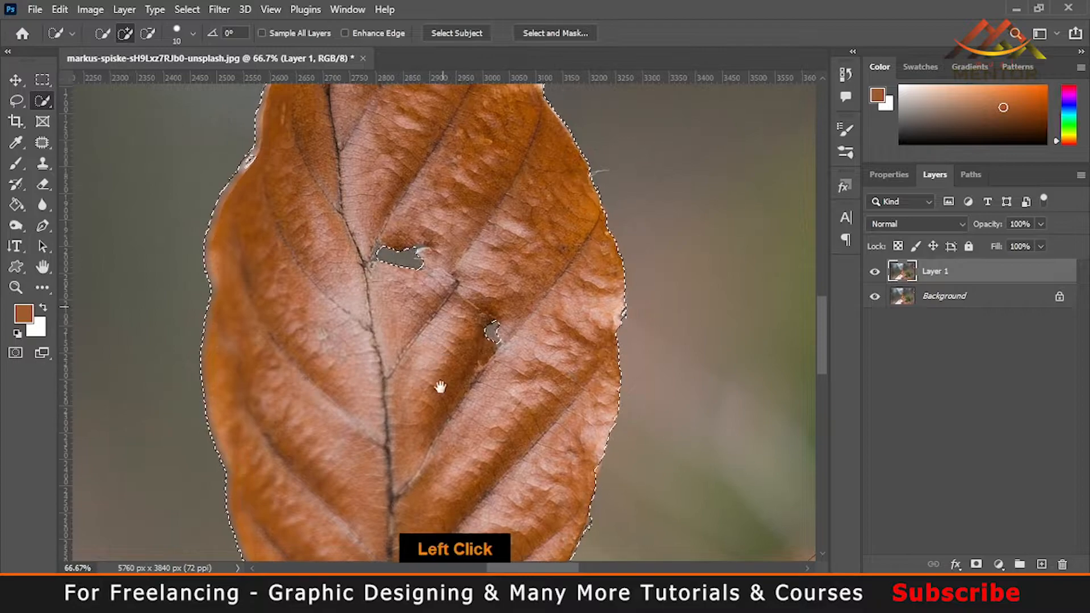
pyautogui.moveTo(447, 284); pyautogui.dragTo(433, 455)
pyautogui.moveTo(415, 294); pyautogui.dragTo(447, 392)
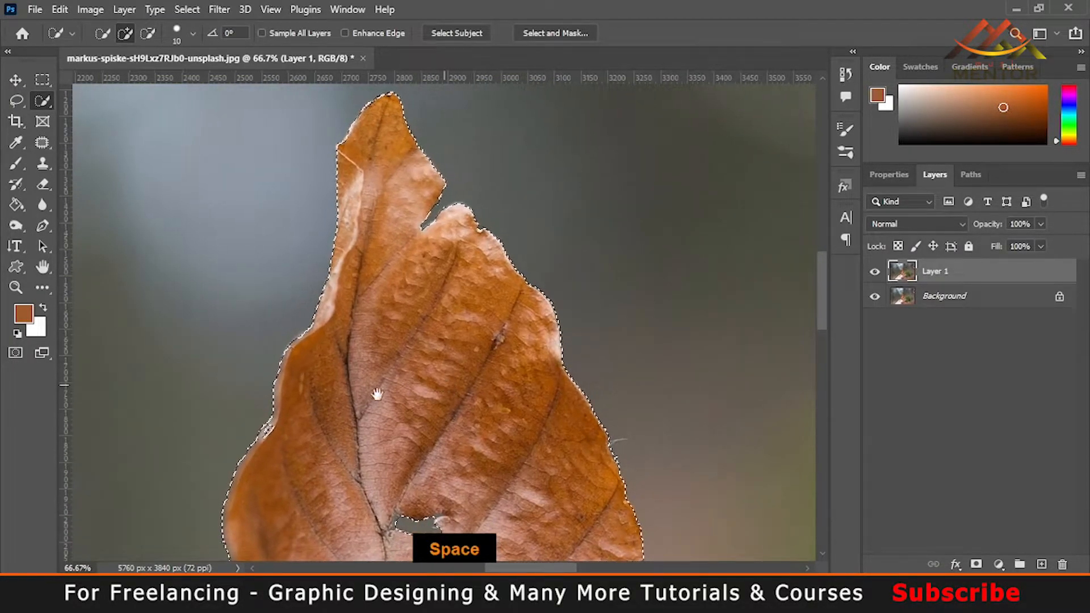
pyautogui.click(273, 430)
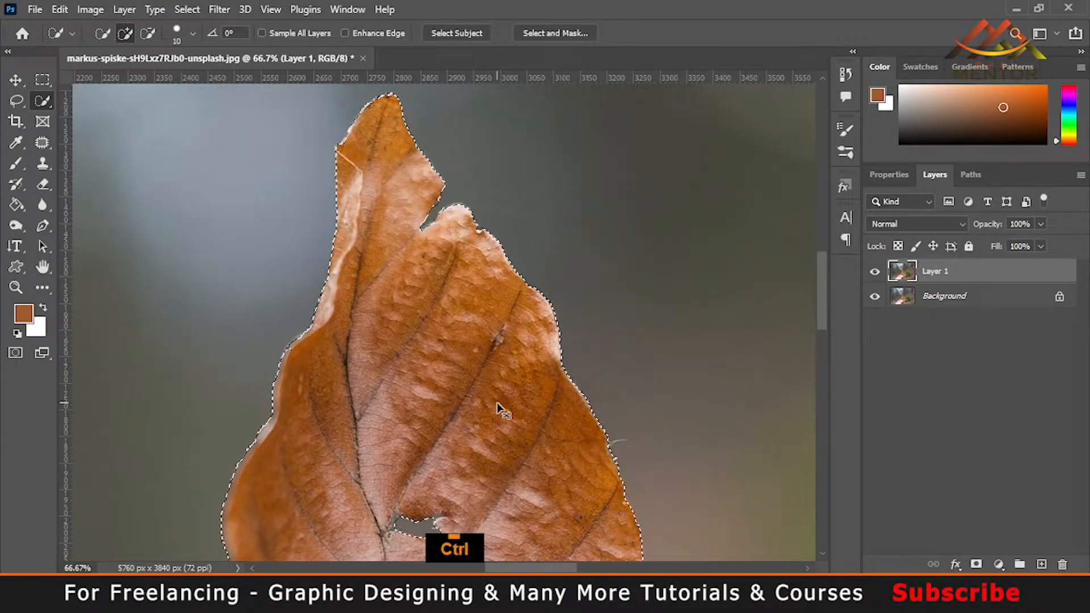
# Copy the selected areas to a new layer and hide the Background layer, keeping Layer 1 visible
pyautogui.hotkey('ctrl', '0')
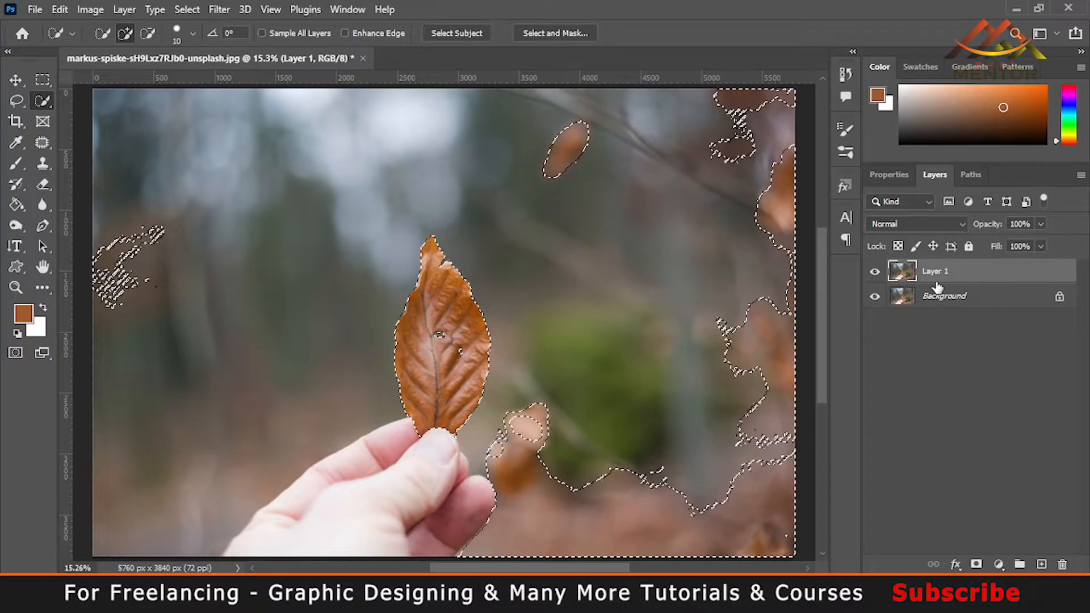
pyautogui.hotkey('ctrl', 'j')
pyautogui.click(875, 296)
pyautogui.click(875, 320)
pyautogui.click(878, 298)
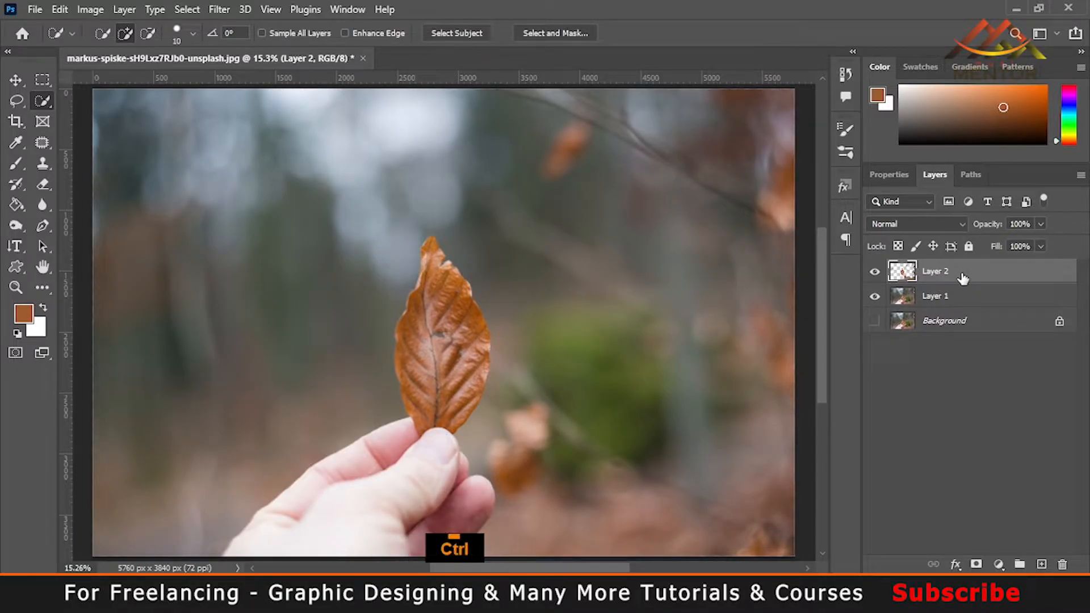
# Set Layer 2's blend mode to Linear Dodge (Add) and its opacity to 50%
pyautogui.click(952, 223)
pyautogui.click(944, 333)
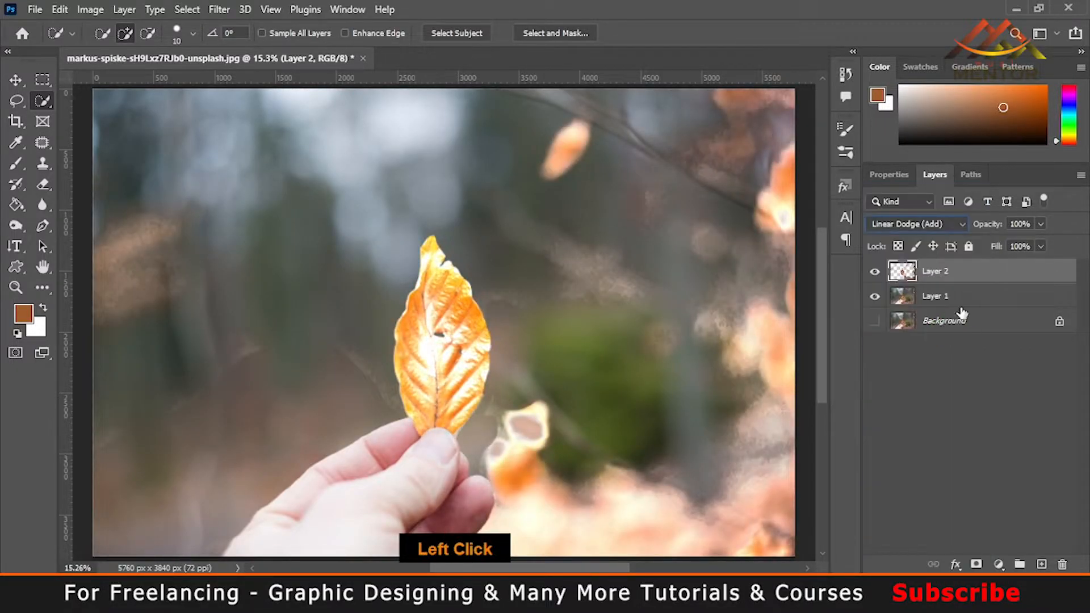
pyautogui.moveTo(986, 229); pyautogui.dragTo(964, 229)
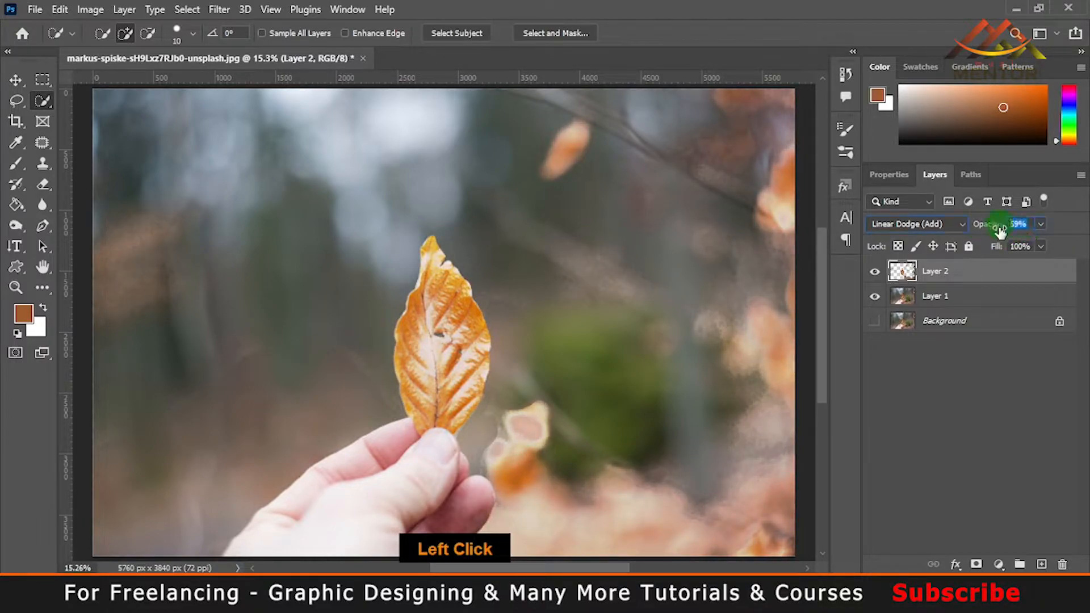
pyautogui.write('50')
pyautogui.press('Return')
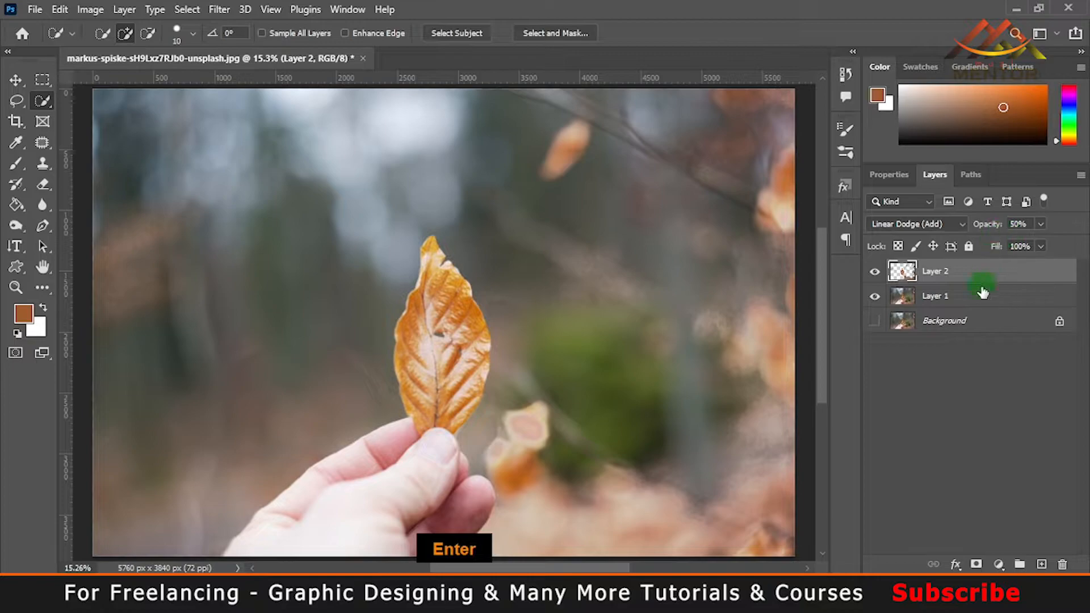
# Convert Layer 2 to a smart object and apply a Gaussian Blur with a 5-pixel radius
pyautogui.rightClick(952, 273)
pyautogui.click(869, 244)
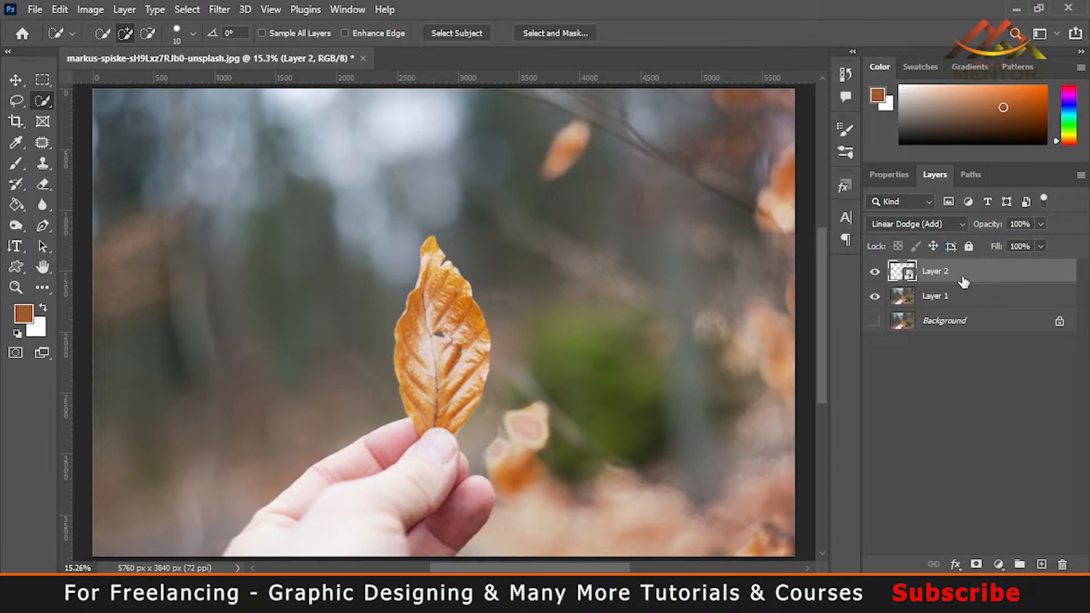
pyautogui.click(219, 9)
pyautogui.click(348, 215)
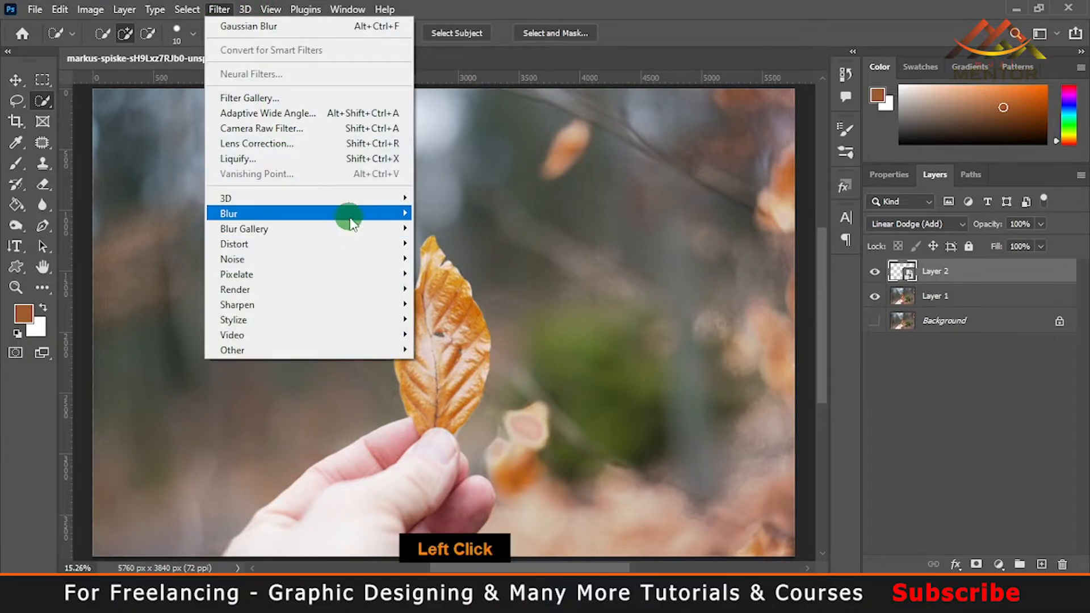
pyautogui.click(457, 273)
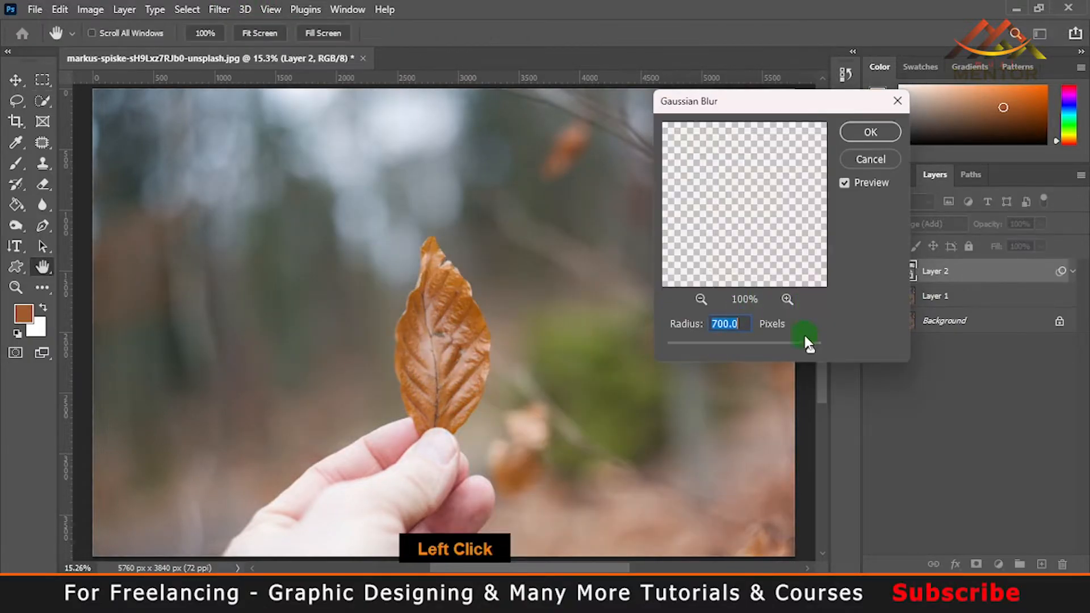
pyautogui.write('5')
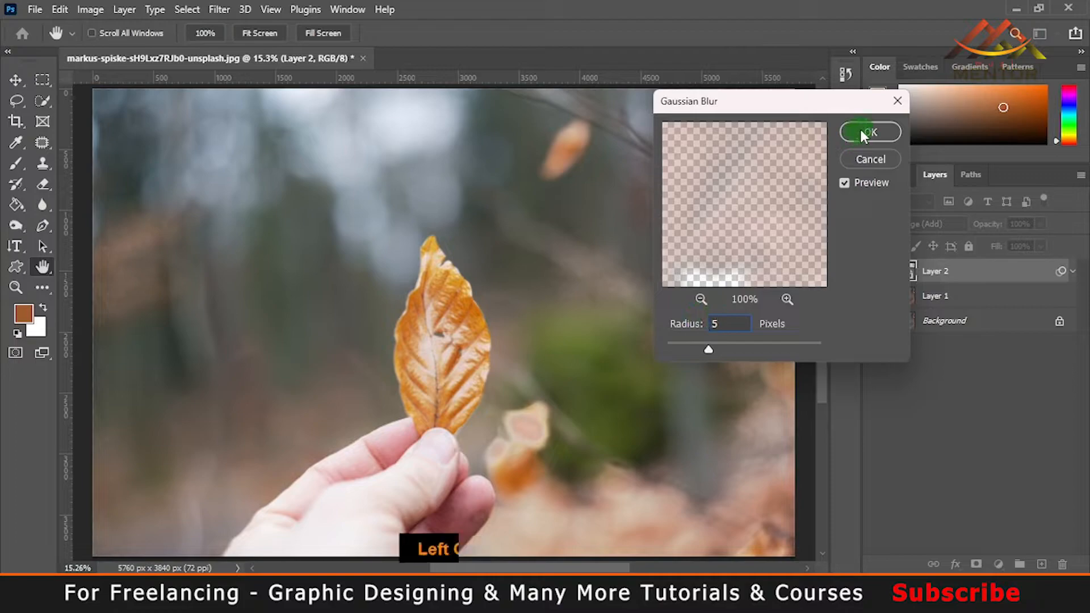
pyautogui.click(861, 132)
# Group Layer 2 and duplicate it inside the group, giving the copy a 100-pixel Gaussian Blur radius
pyautogui.hotkey('ctrl', 'g')
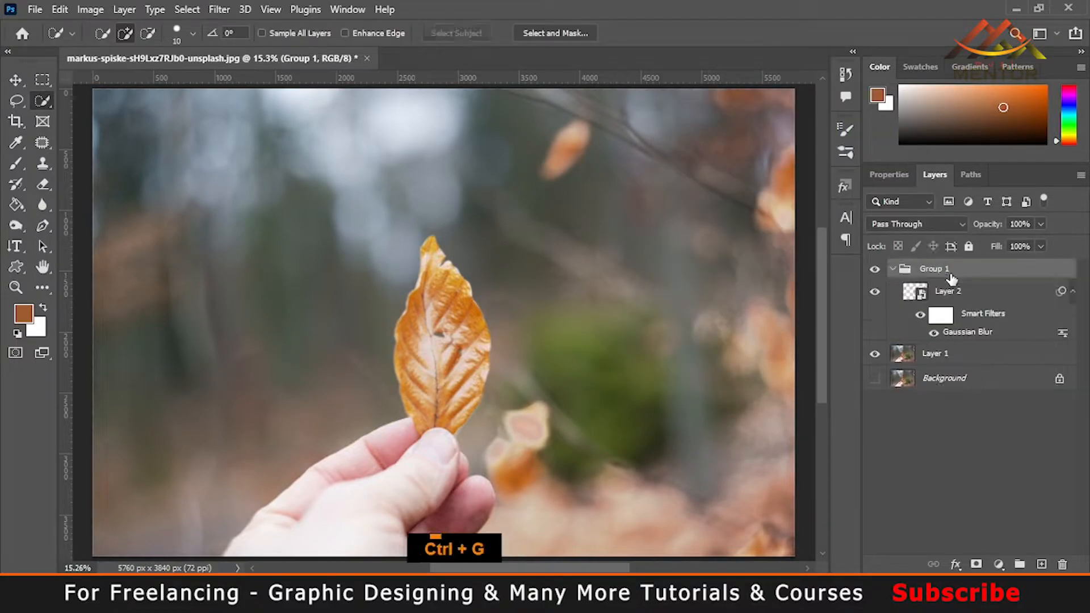
pyautogui.click(965, 293)
pyautogui.hotkey('ctrl', 'j')
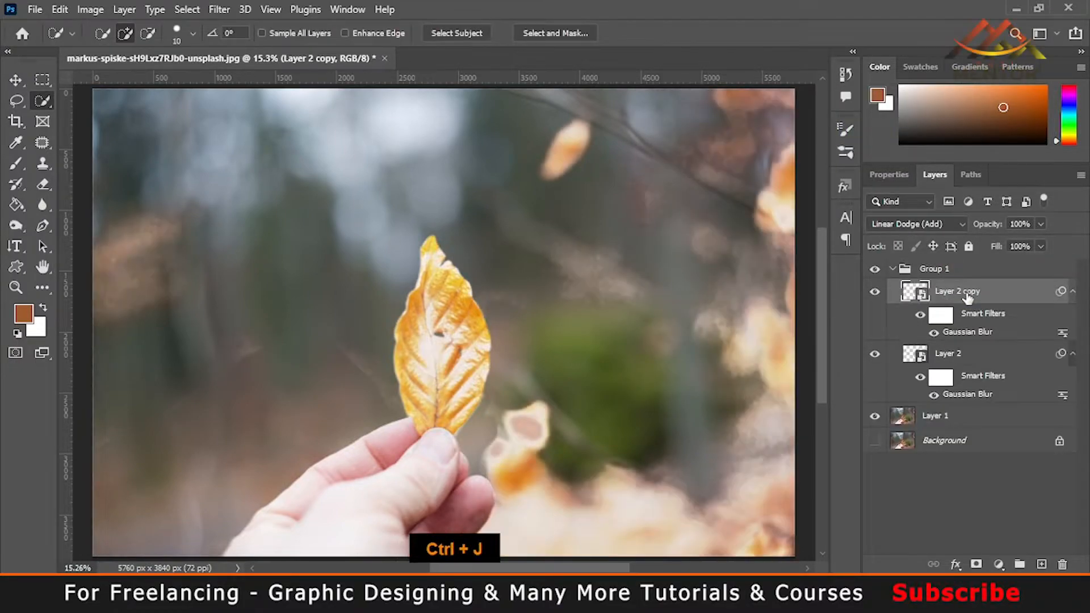
pyautogui.doubleClick(982, 332)
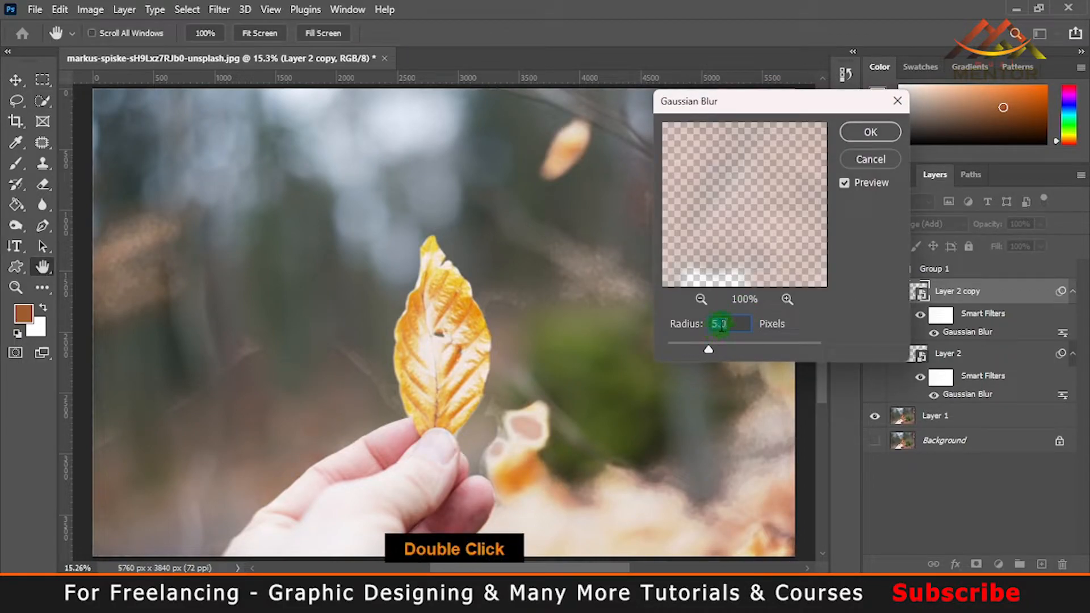
pyautogui.write('100')
pyautogui.press('Return')
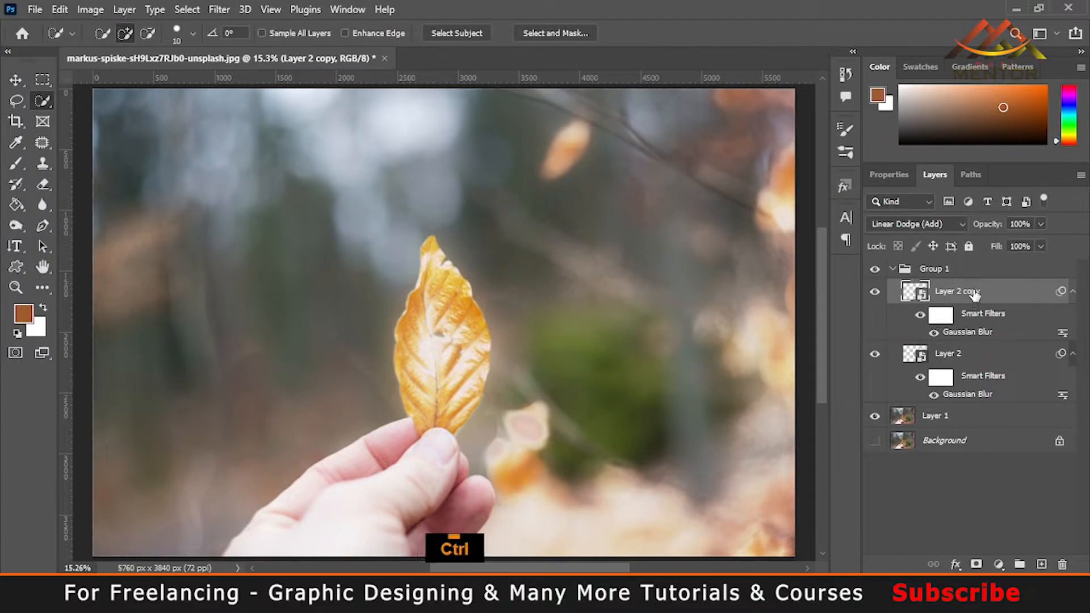
# Duplicate Layer 2 copy and set the duplicate's Gaussian Blur radius to 300 pixels
pyautogui.hotkey('ctrl', 'j')
pyautogui.doubleClick(969, 333)
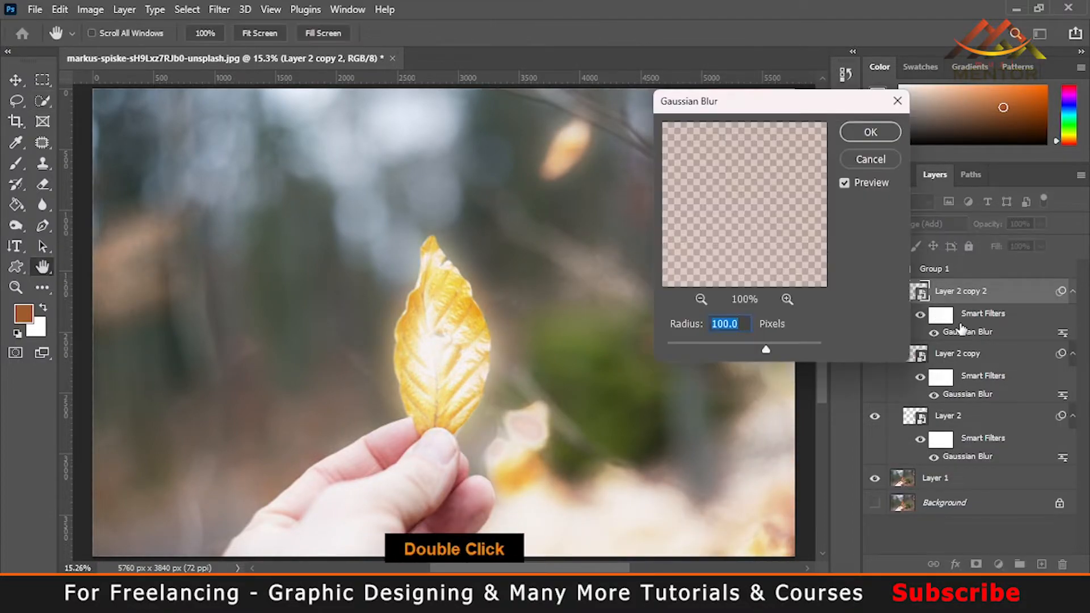
pyautogui.write('300')
pyautogui.press('Return')
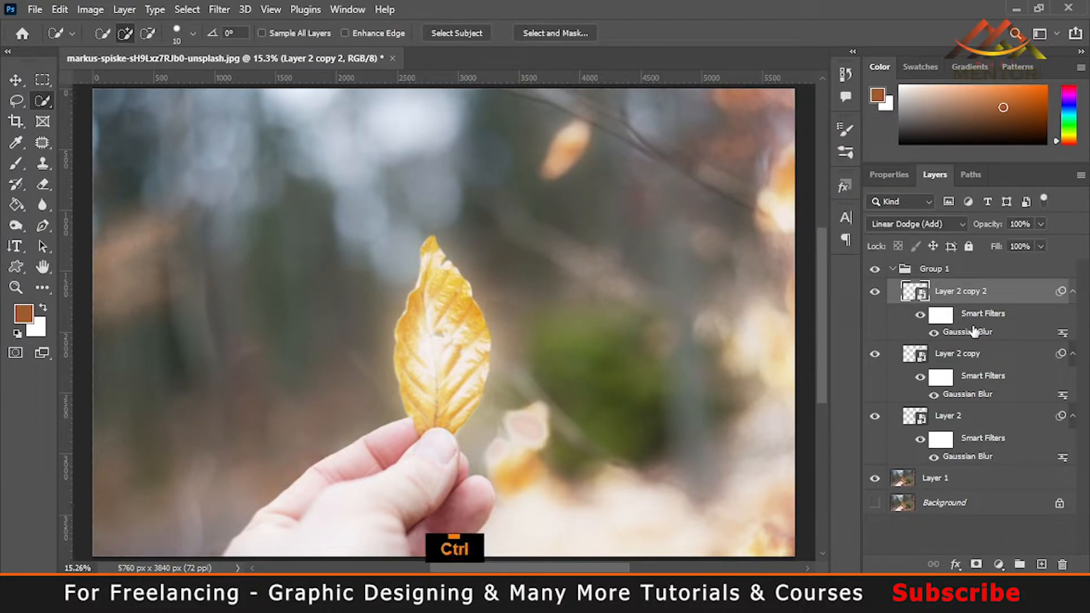
# Duplicate Layer 2 copy 2 and set the new layer's Gaussian Blur radius to 700 pixels
pyautogui.hotkey('ctrl', 'j')
pyautogui.doubleClick(981, 335)
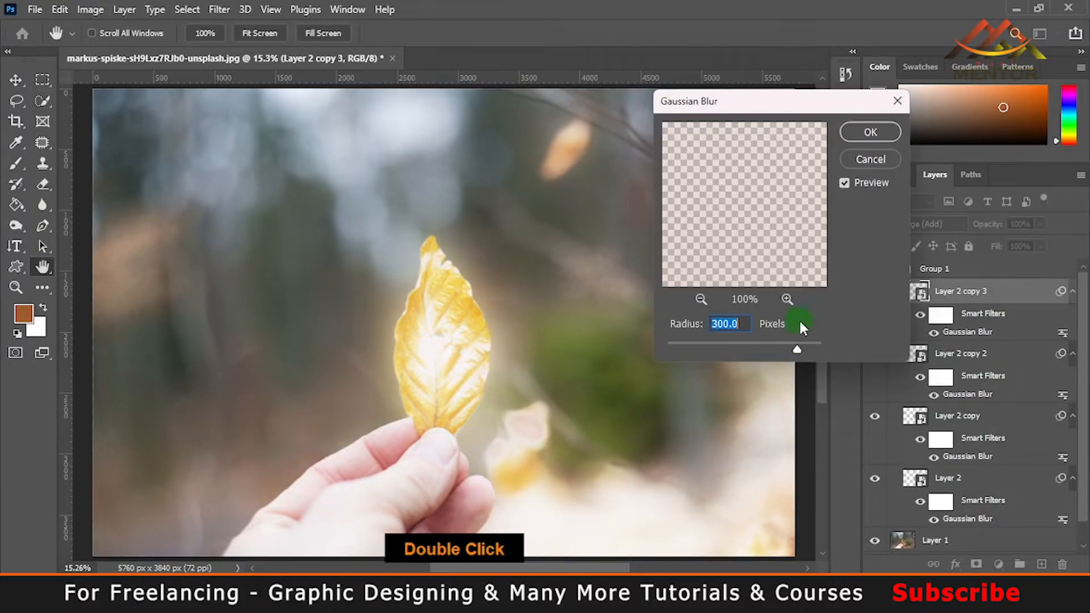
pyautogui.write('700')
pyautogui.press('Return')
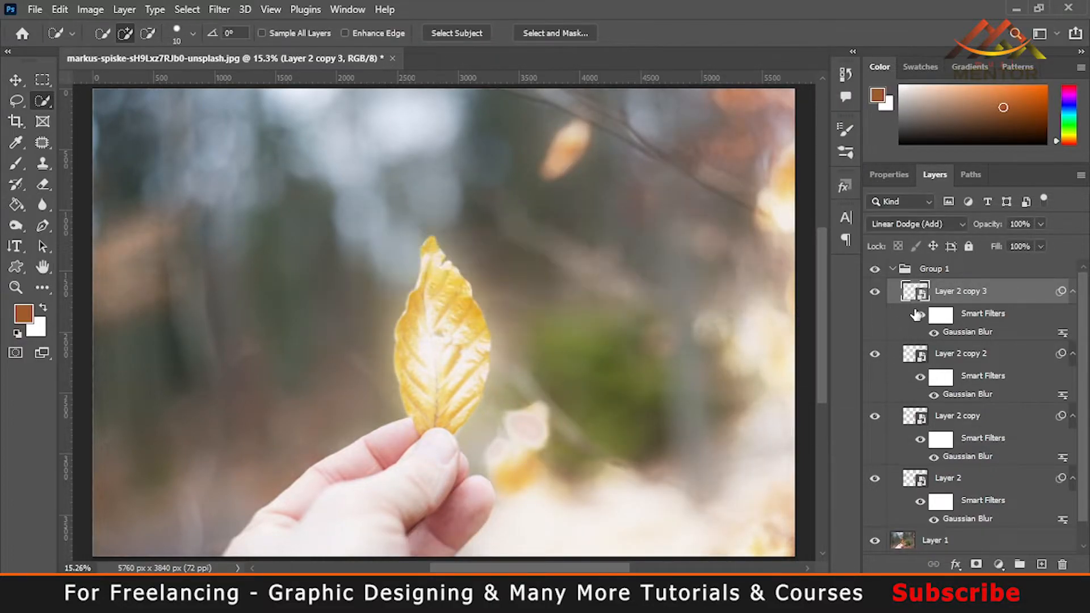
# Collapse Group 1 and add a Color Lookup adjustment clipped to Layer 1, using the Moonlight.3DL LUT
pyautogui.click(893, 269)
pyautogui.click(942, 292)
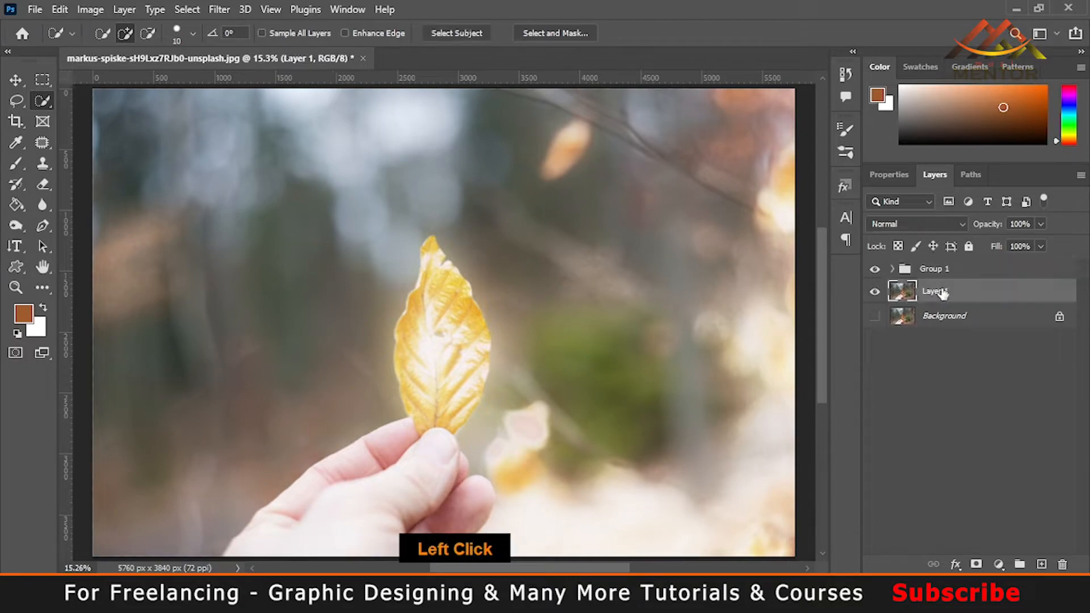
pyautogui.click(998, 565)
pyautogui.click(994, 479)
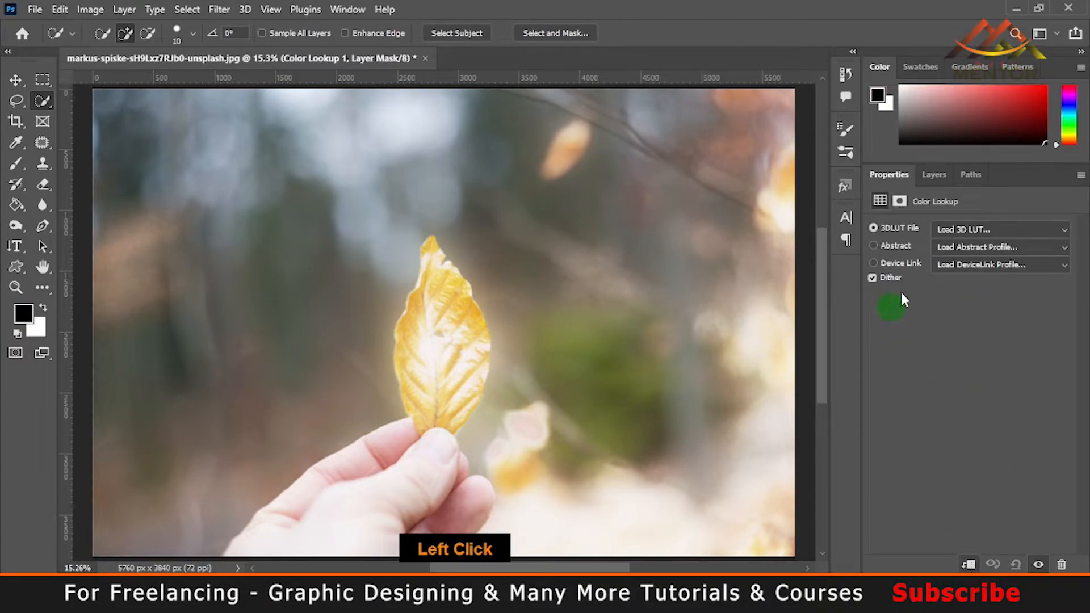
pyautogui.click(972, 228)
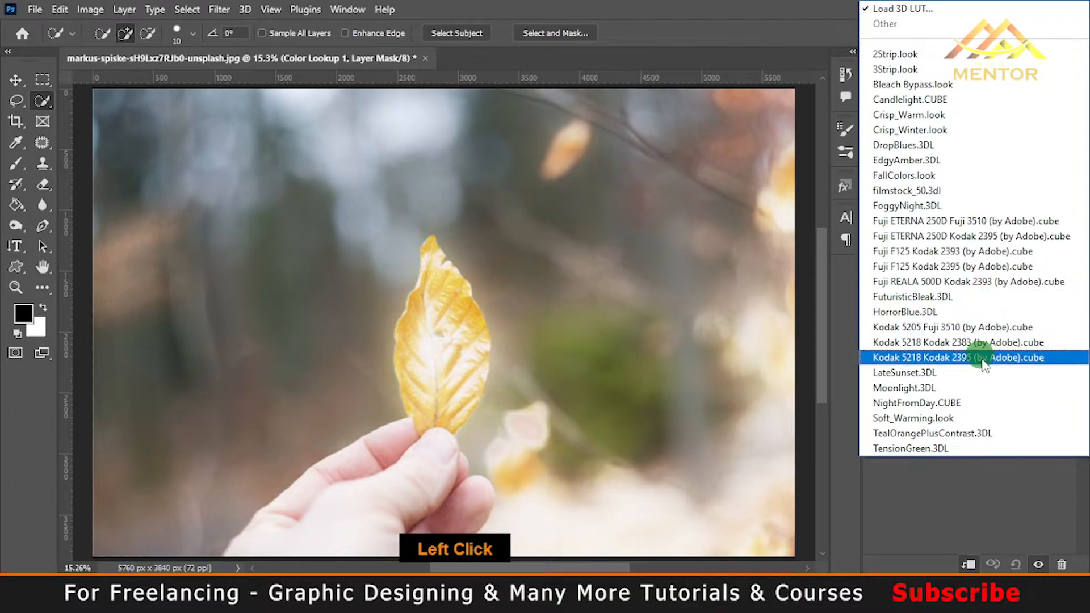
pyautogui.click(971, 397)
pyautogui.click(973, 229)
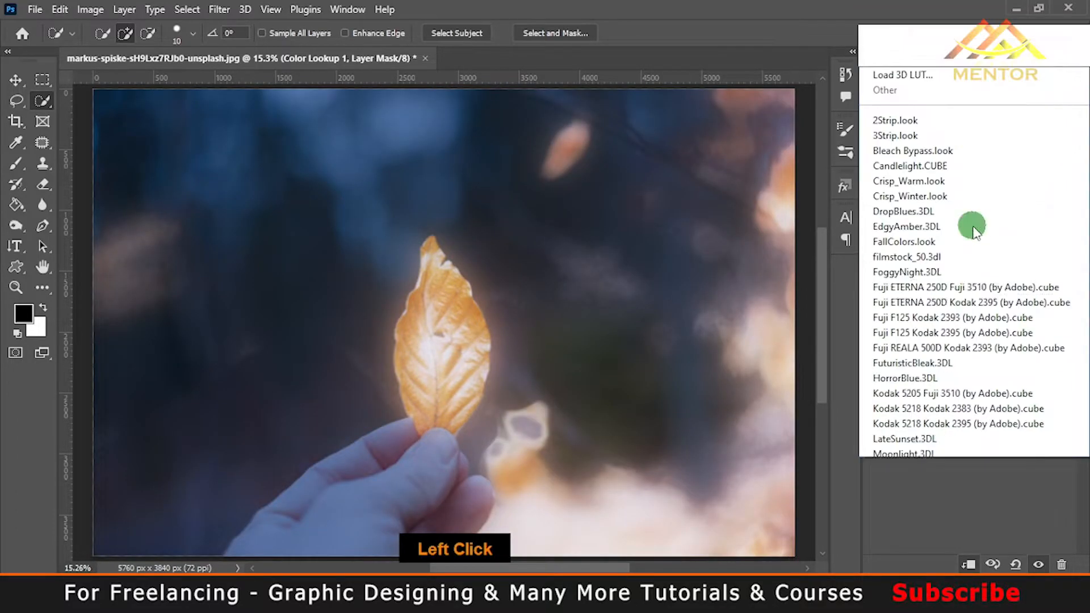
pyautogui.click(968, 388)
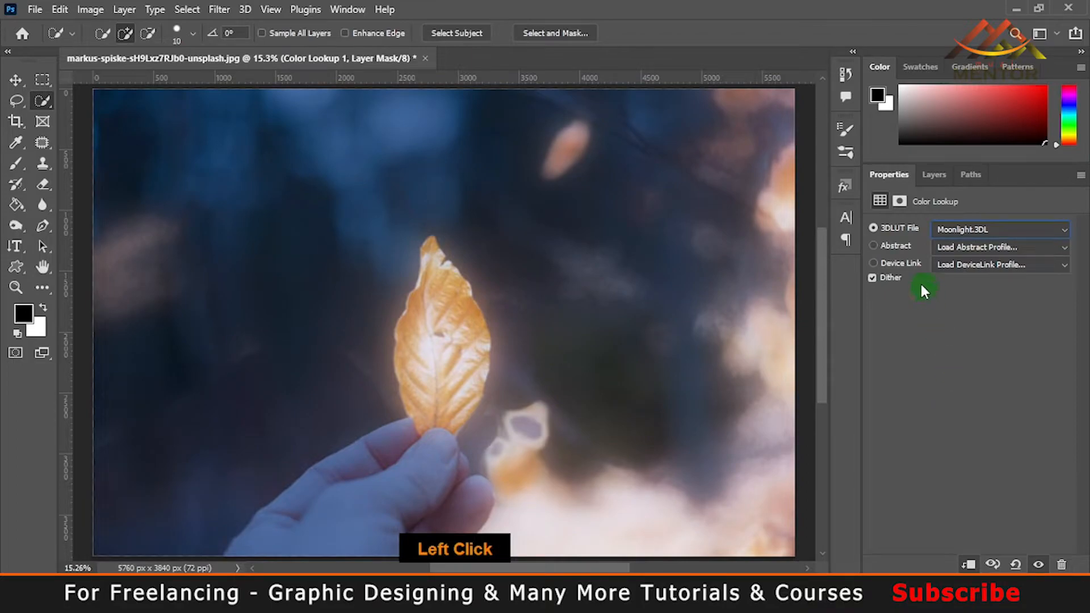
# Try the LateSunset.3DL and Soft_Warming.look LUTs on the Color Lookup adjustment and return to Moonlight.3DL
pyautogui.click(972, 229)
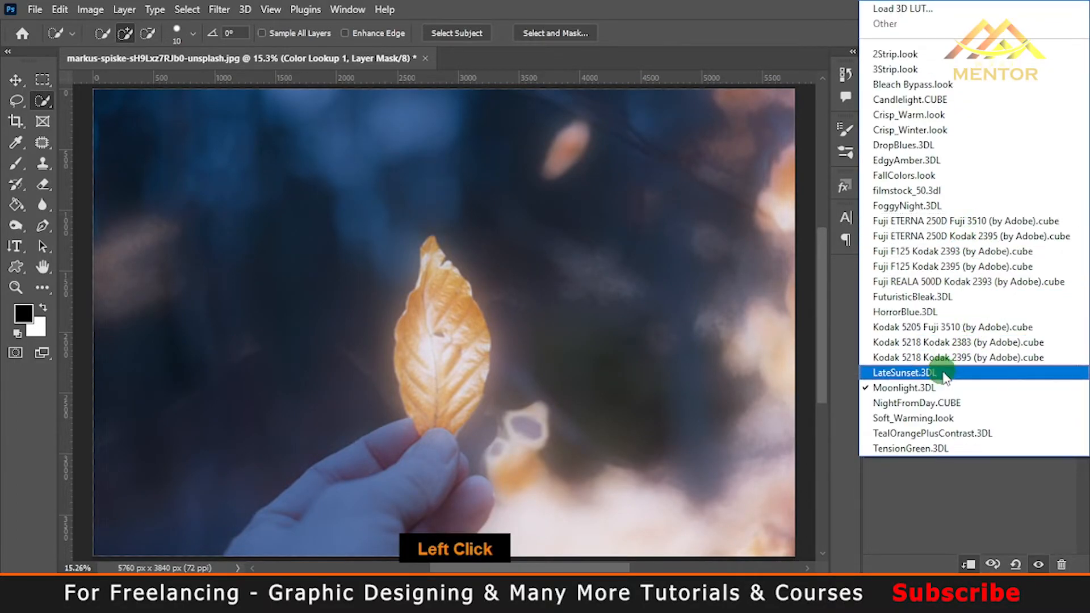
pyautogui.click(950, 373)
pyautogui.click(937, 229)
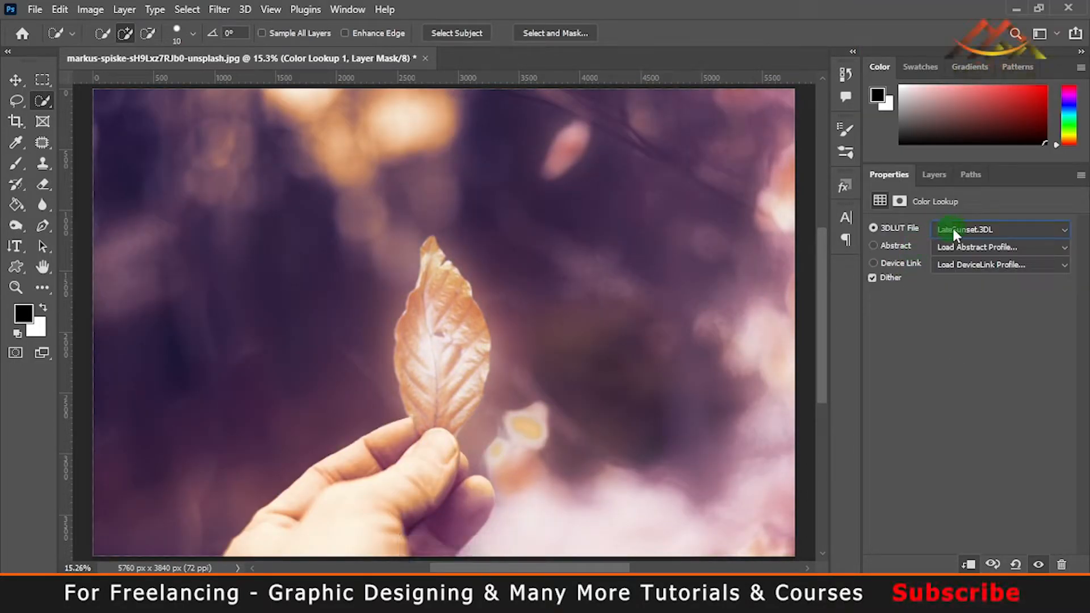
pyautogui.click(954, 418)
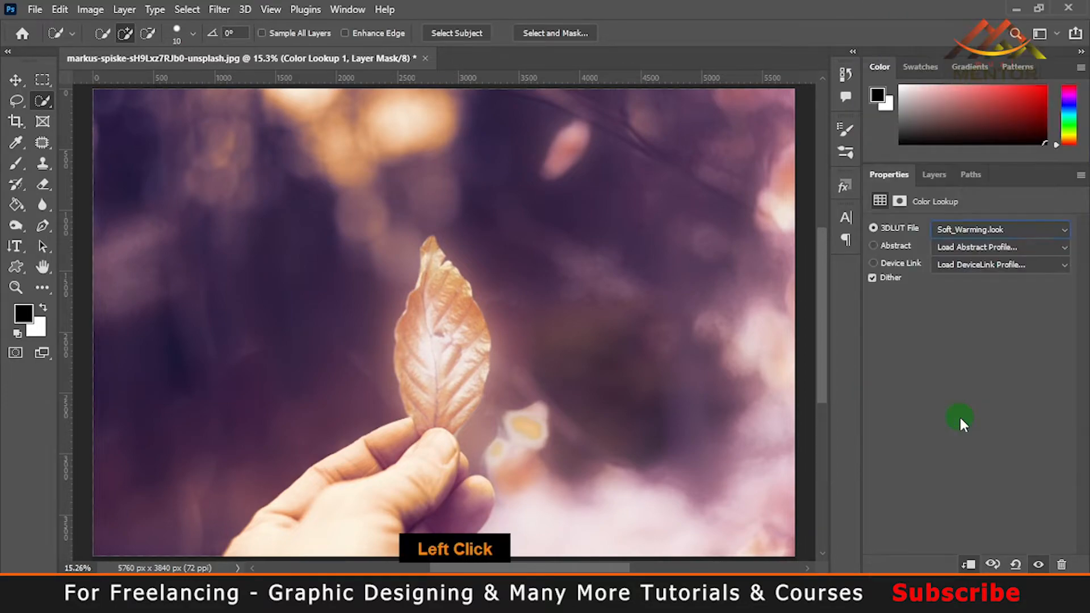
pyautogui.click(954, 231)
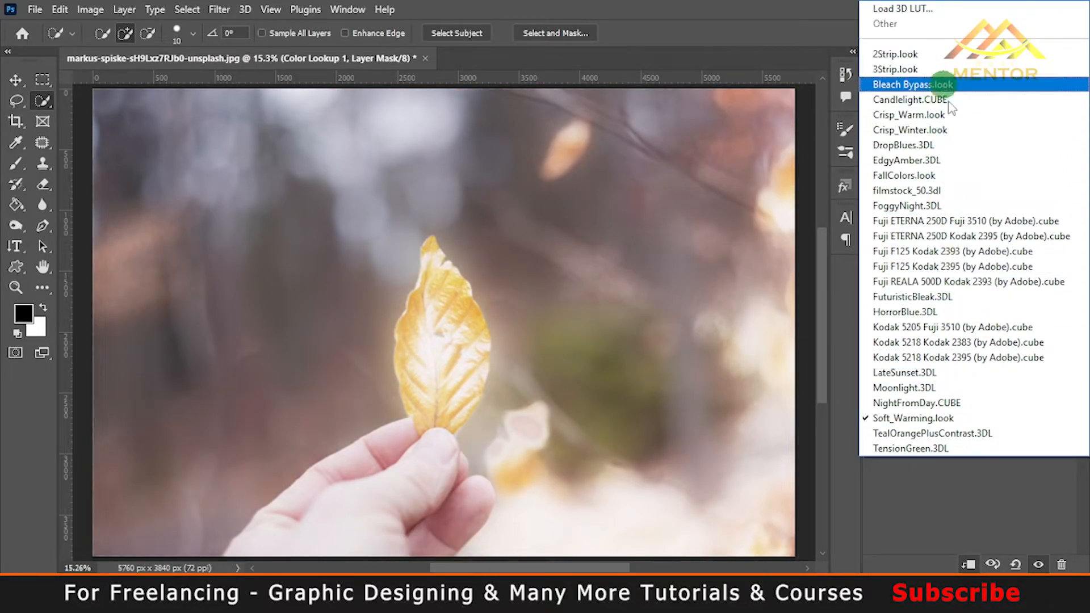
pyautogui.click(930, 388)
# Set the Color Lookup 1 layer's opacity to 74% and select its layer mask
pyautogui.click(934, 175)
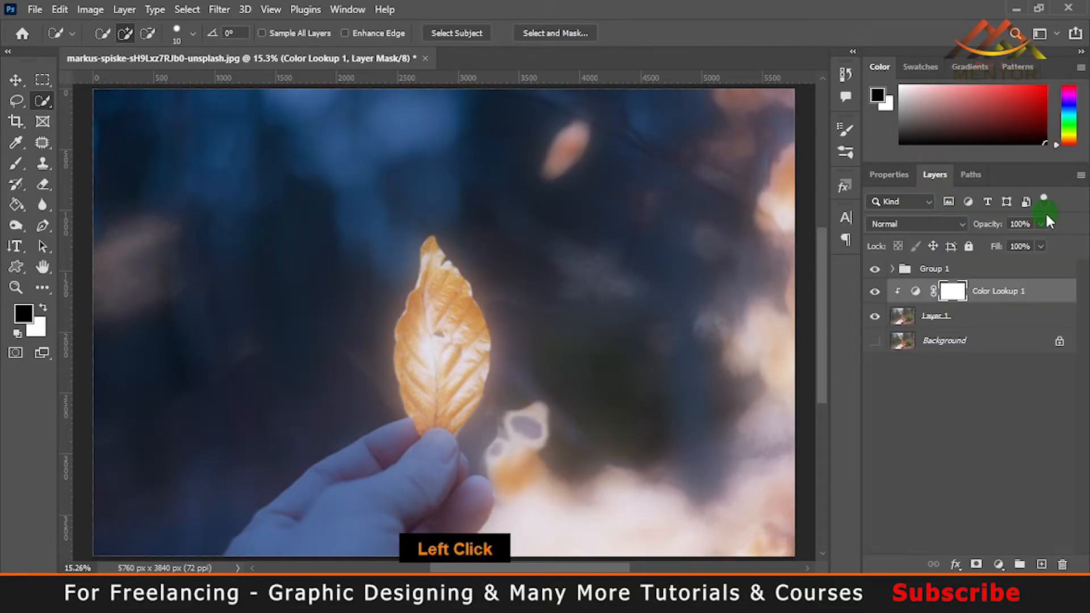
pyautogui.moveTo(987, 228); pyautogui.dragTo(978, 228)
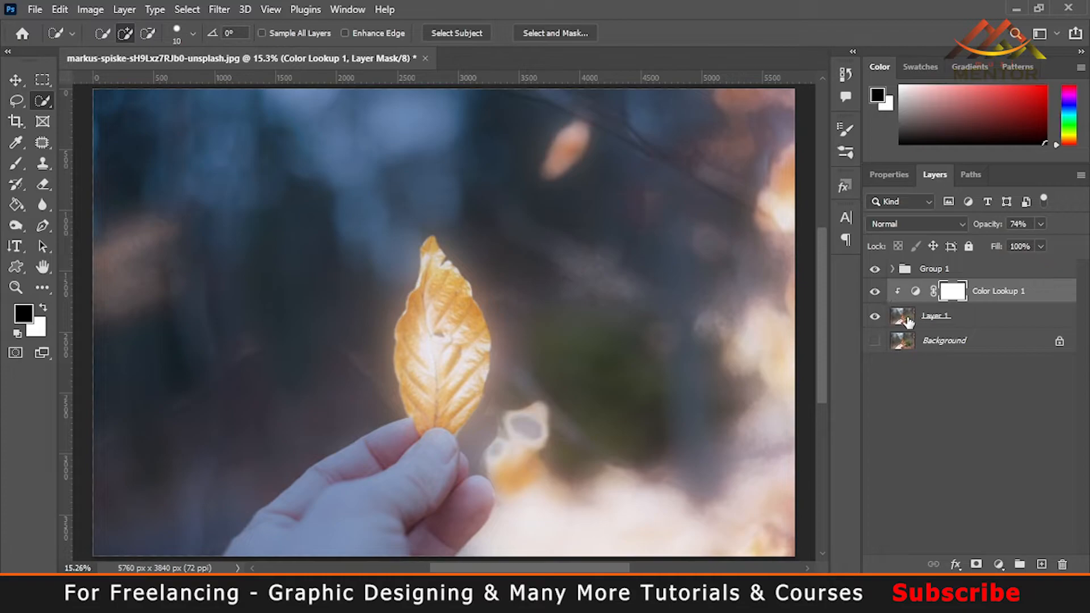
pyautogui.click(958, 296)
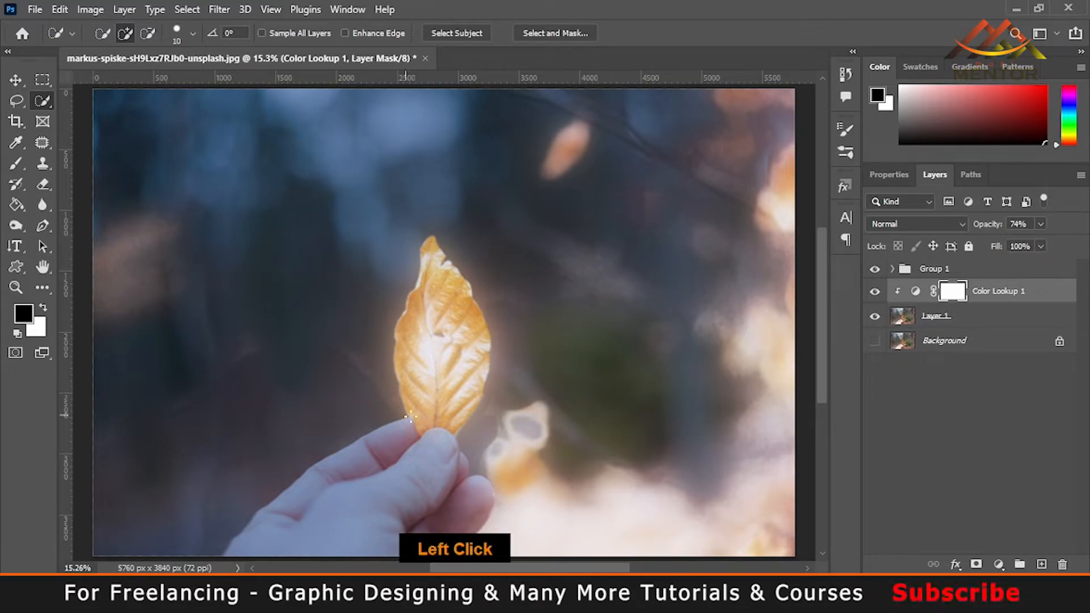
# Paint black over the fingers beside the leaf's base on the Color Lookup 1 mask, using the Brush tool at 17% flow
pyautogui.hotkey('ctrl', '=')
pyautogui.hotkey('ctrl', '=')
pyautogui.hotkey('ctrl', '=')
pyautogui.hotkey('ctrl', '=')
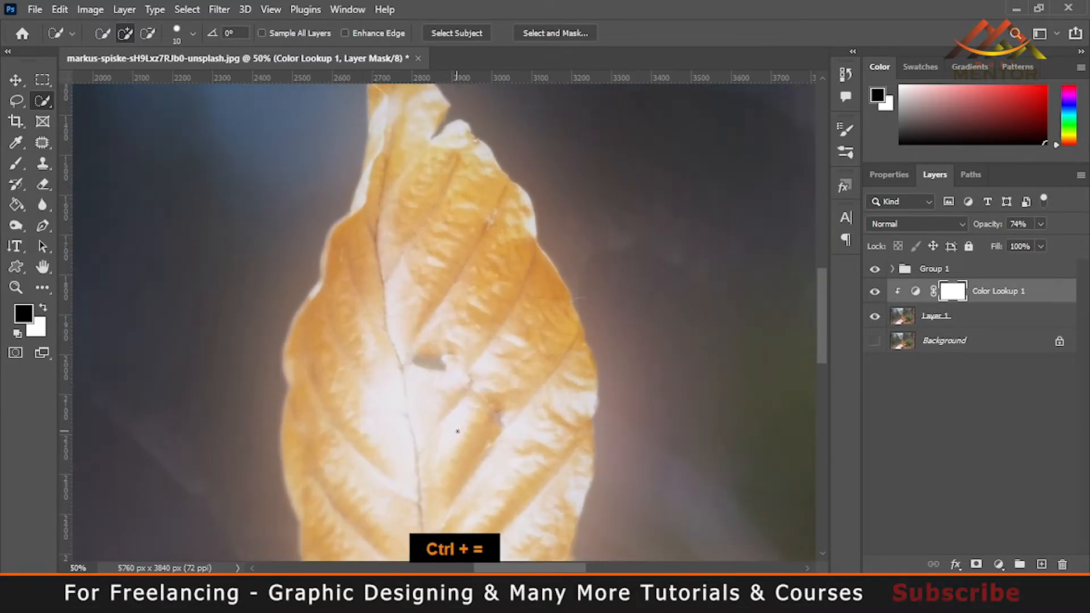
pyautogui.press('space')
pyautogui.moveTo(457, 431); pyautogui.dragTo(483, 354)
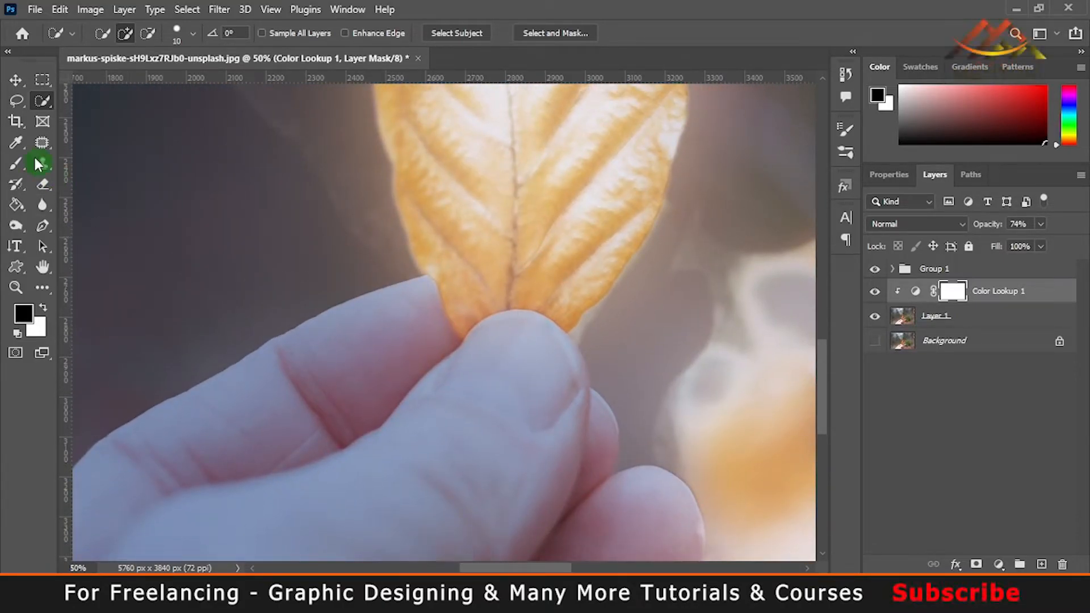
pyautogui.click(16, 163)
pyautogui.click(467, 34)
pyautogui.moveTo(468, 51); pyautogui.dragTo(438, 52)
pyautogui.click(460, 252)
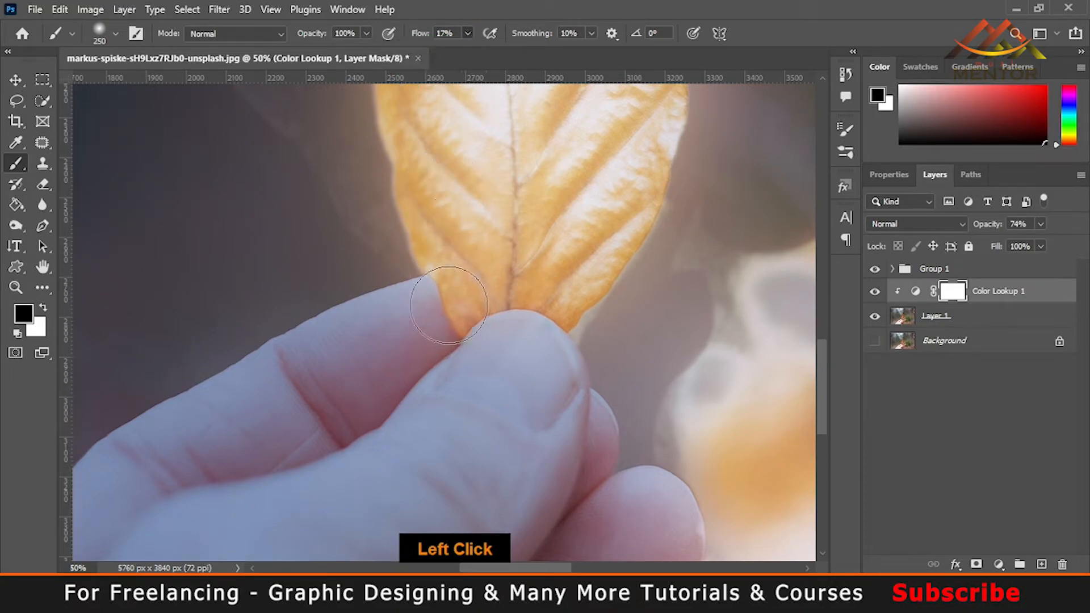
pyautogui.moveTo(447, 302)
pyautogui.mouseDown()
pyautogui.moveTo(426, 328)
pyautogui.moveTo(381, 334)
pyautogui.moveTo(401, 332)
pyautogui.moveTo(453, 364)
pyautogui.moveTo(438, 333)
pyautogui.moveTo(394, 342)
pyautogui.moveTo(415, 310)
pyautogui.moveTo(324, 402)
pyautogui.moveTo(283, 379)
pyautogui.moveTo(308, 438)
pyautogui.moveTo(264, 389)
pyautogui.moveTo(289, 432)
pyautogui.moveTo(253, 369)
pyautogui.moveTo(297, 434)
pyautogui.mouseUp()
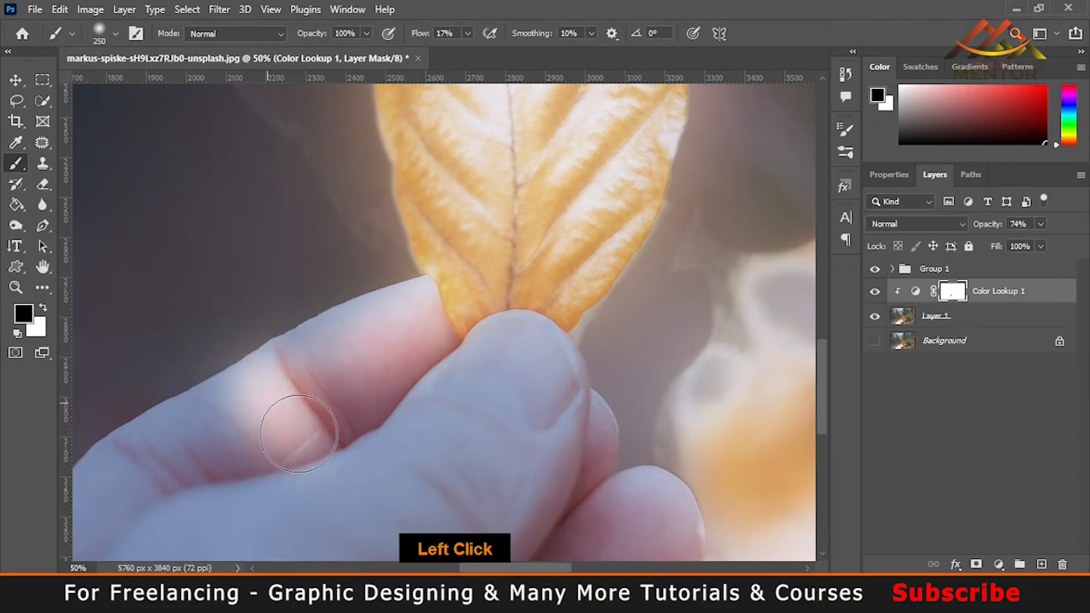